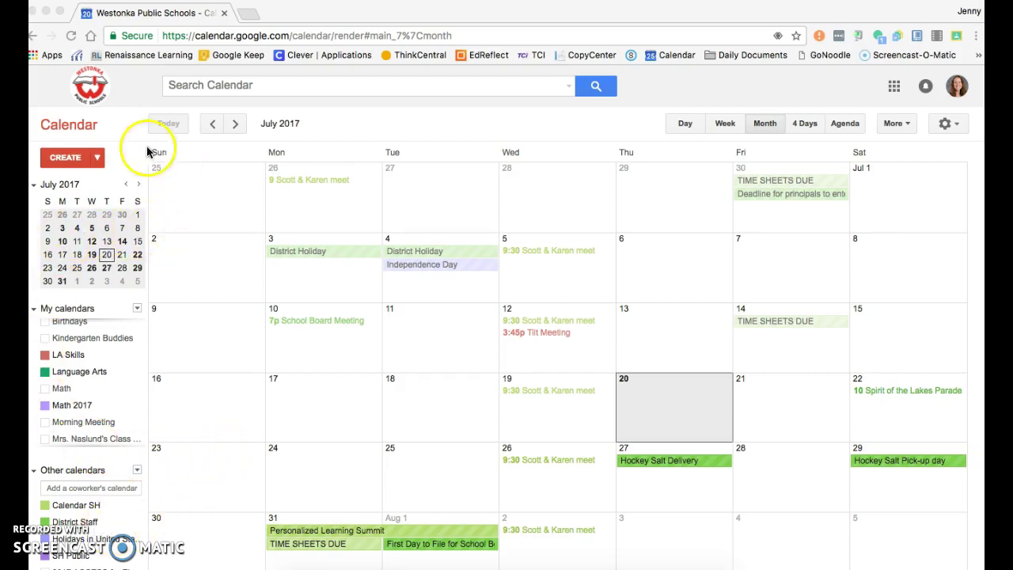
# - Start a new calendar under My calendars and name it Language Arts 2017, leaving the description empty
pyautogui.click(137, 309)
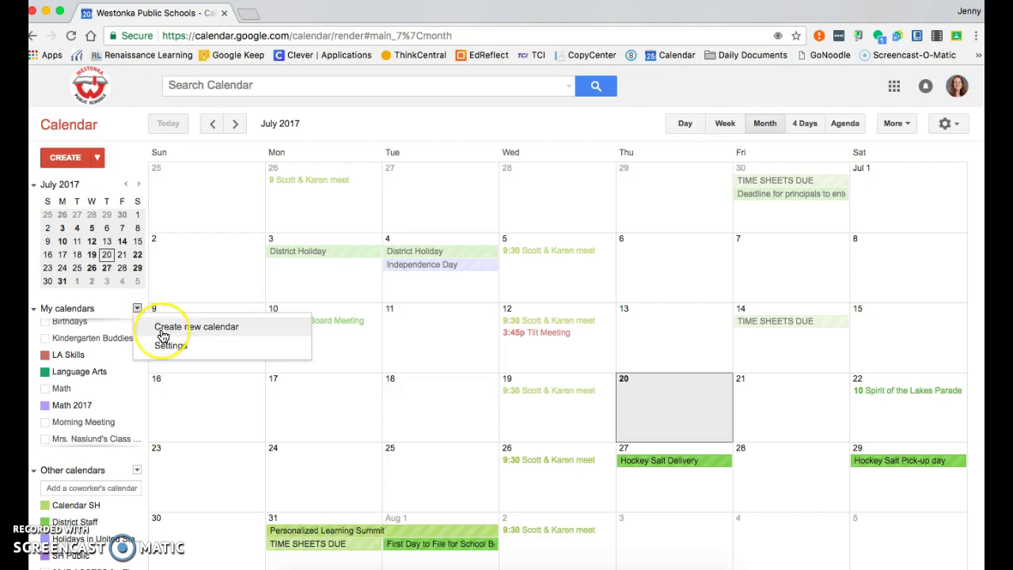
pyautogui.click(162, 335)
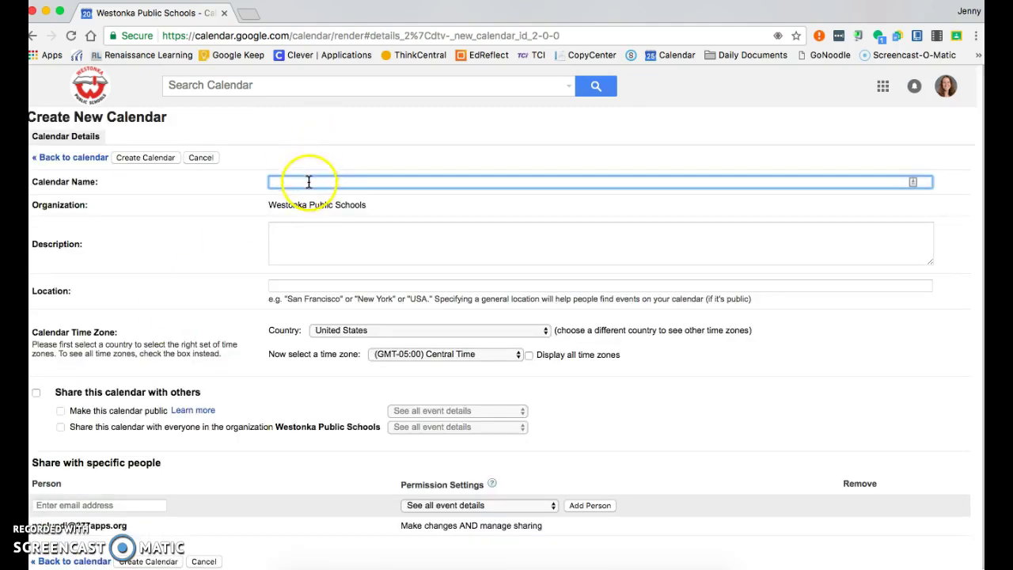
pyautogui.write('Language Arts 2017')
pyautogui.scroll(-1, 286, 275)
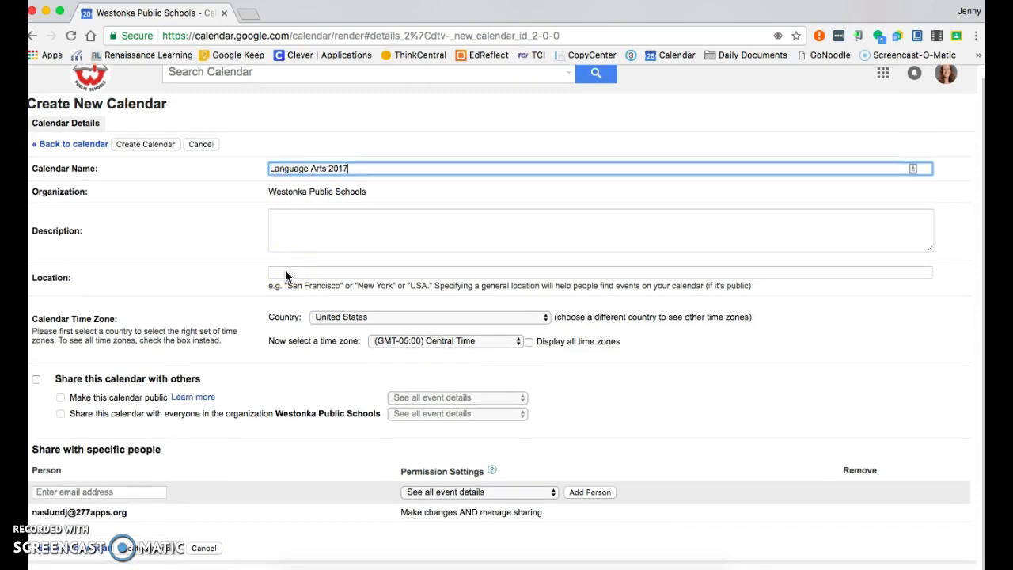
pyautogui.click(301, 228)
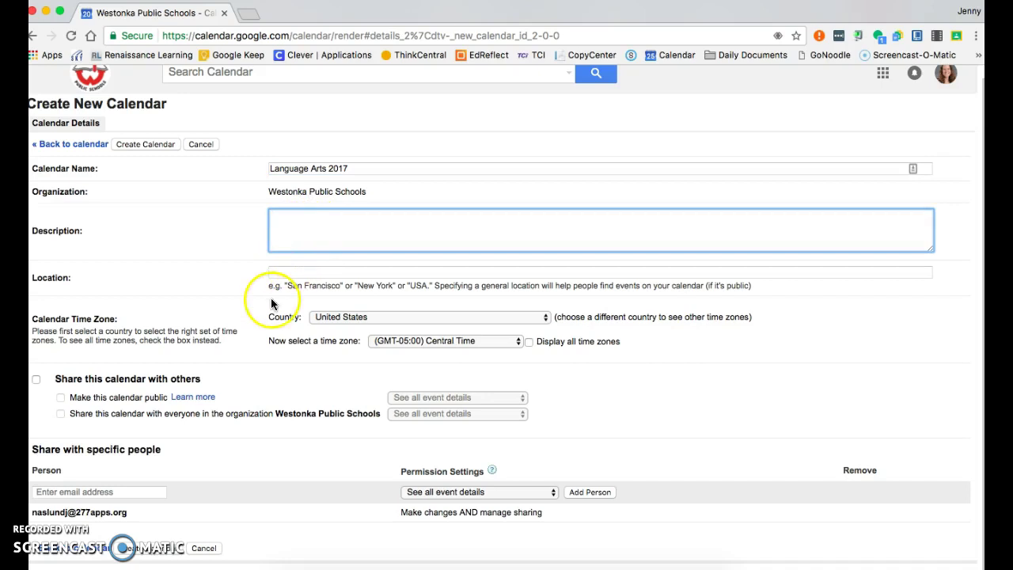
# - Add a colleague to the specific people sharing list and set the new-person permission to Make changes AND manage sharing
pyautogui.click(60, 412)
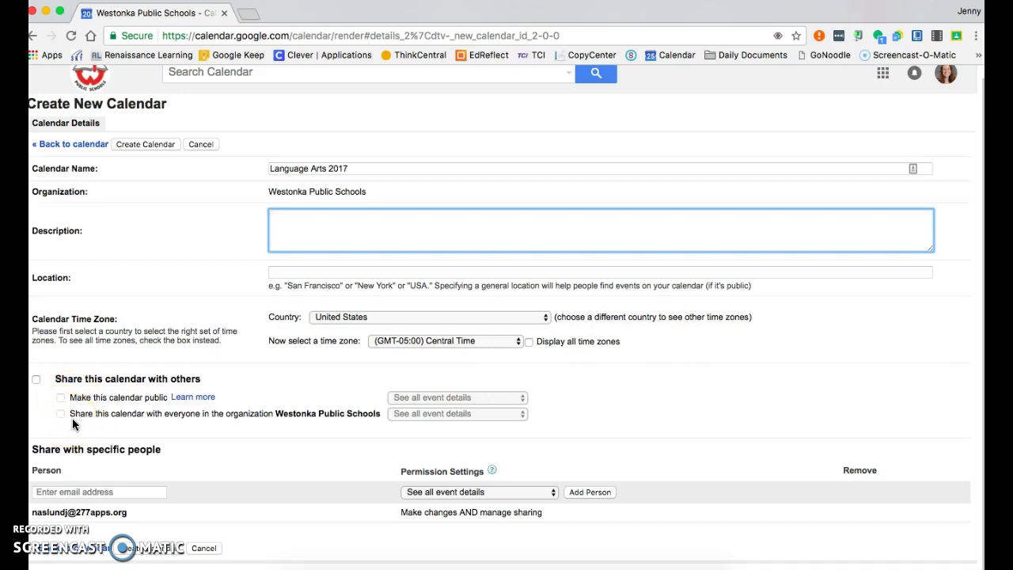
pyautogui.click(66, 492)
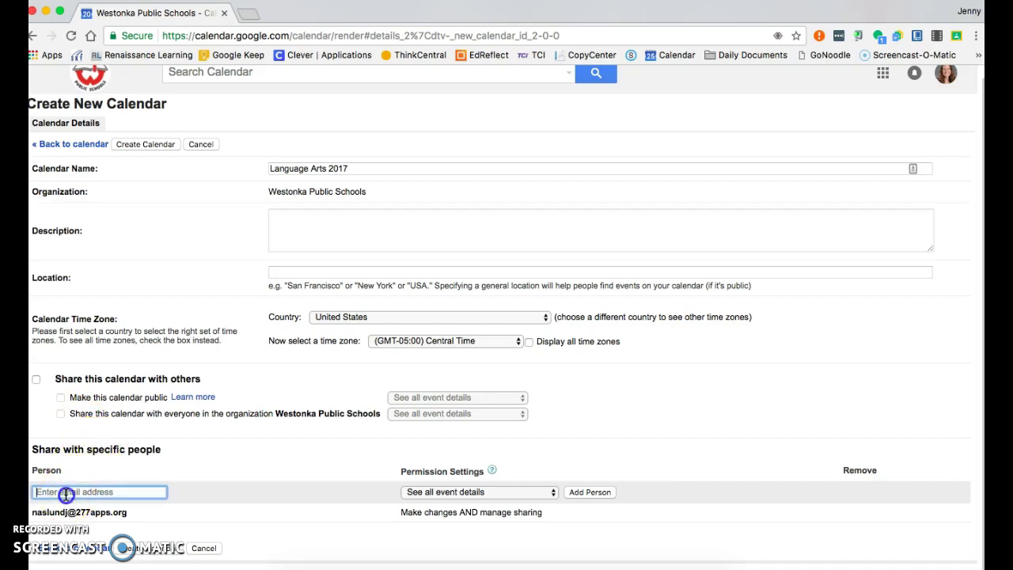
pyautogui.write('trons')
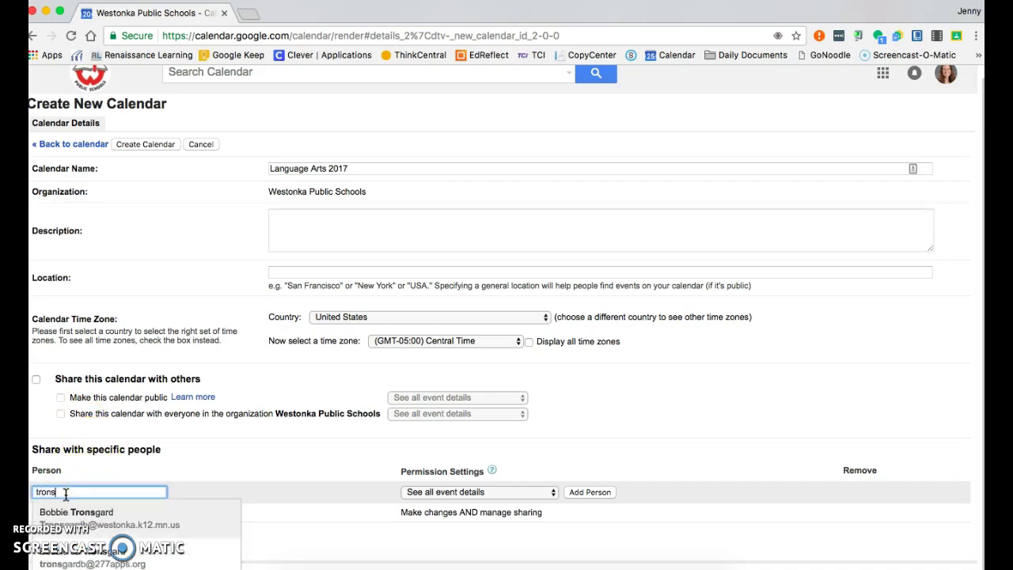
pyautogui.click(79, 514)
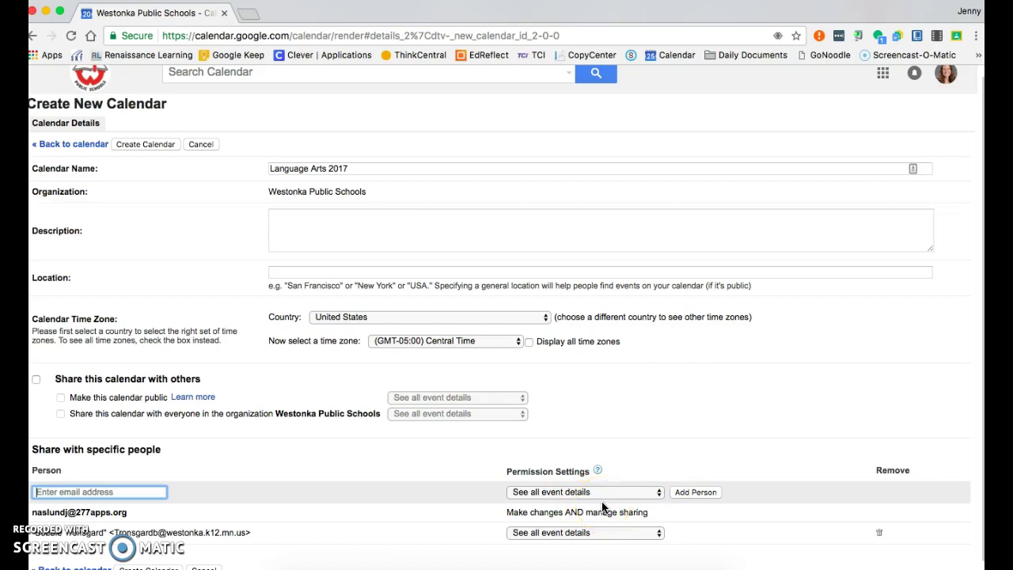
pyautogui.click(647, 493)
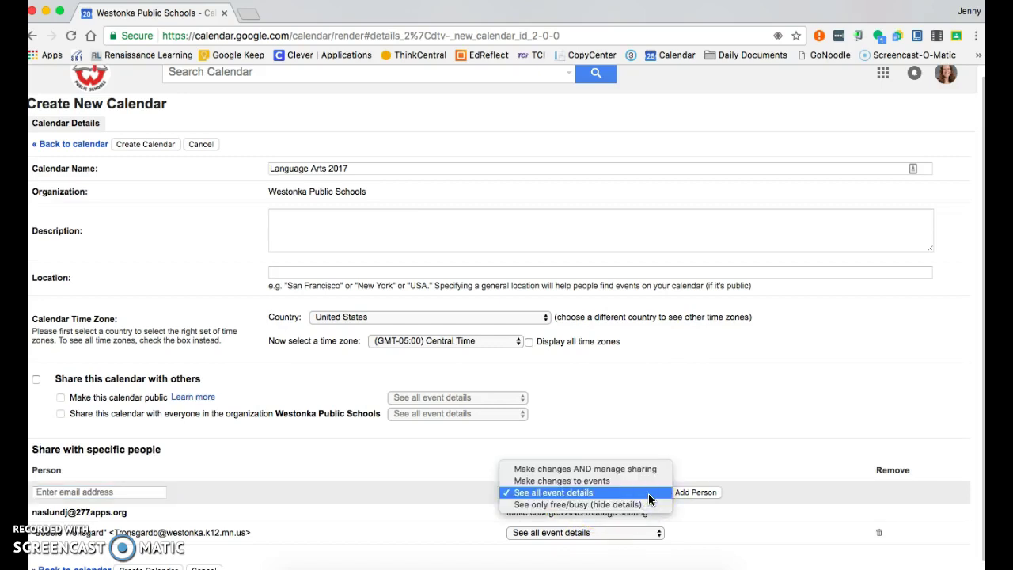
pyautogui.click(613, 470)
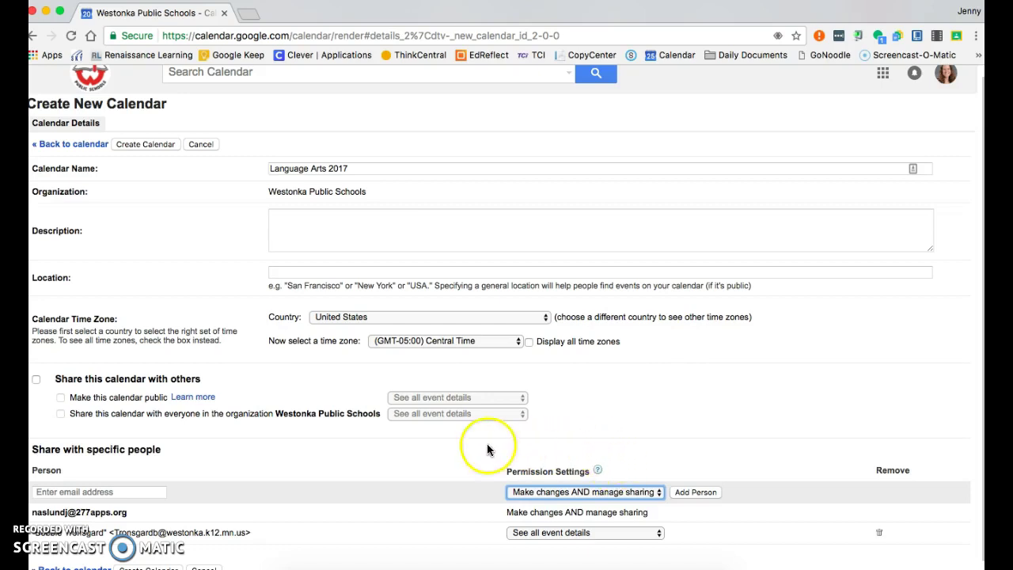
# - Create the calendar and locate Language Arts 2017 among the My calendars entries
pyautogui.scroll(-1, 442, 472)
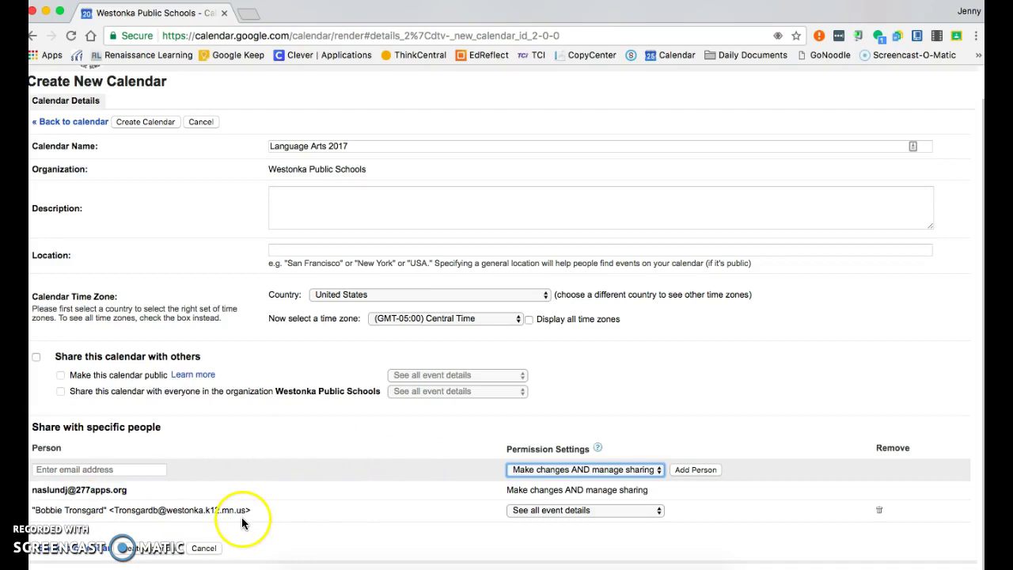
pyautogui.click(155, 552)
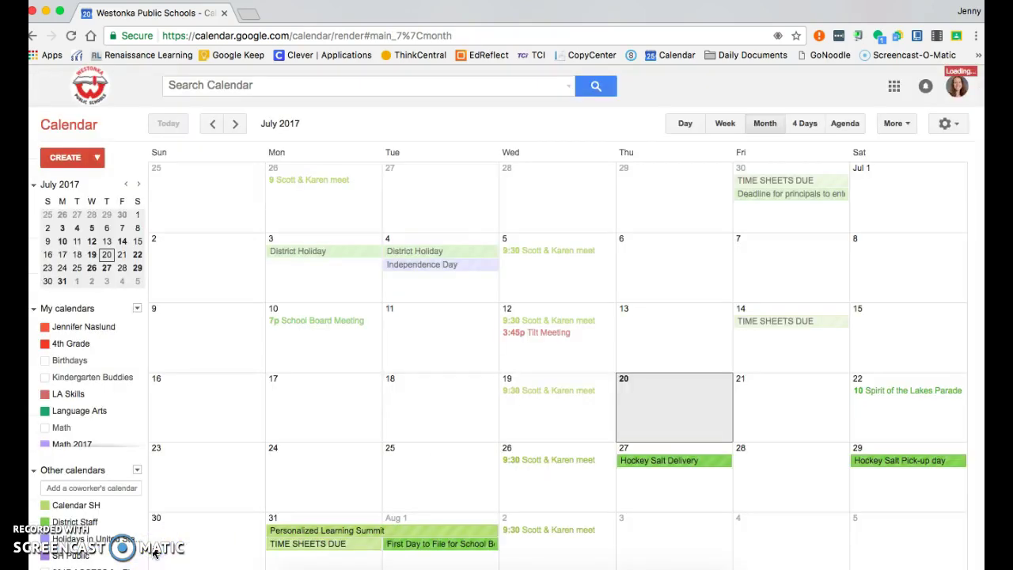
pyautogui.scroll(-1, 91, 412)
pyautogui.scroll(-5, 91, 407)
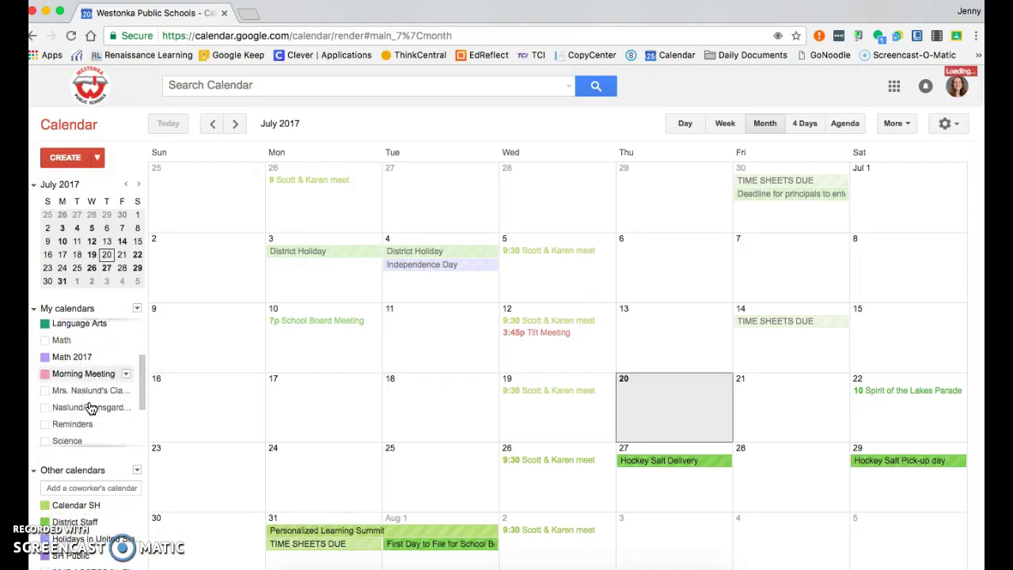
pyautogui.scroll(5, 90, 405)
pyautogui.click(89, 409)
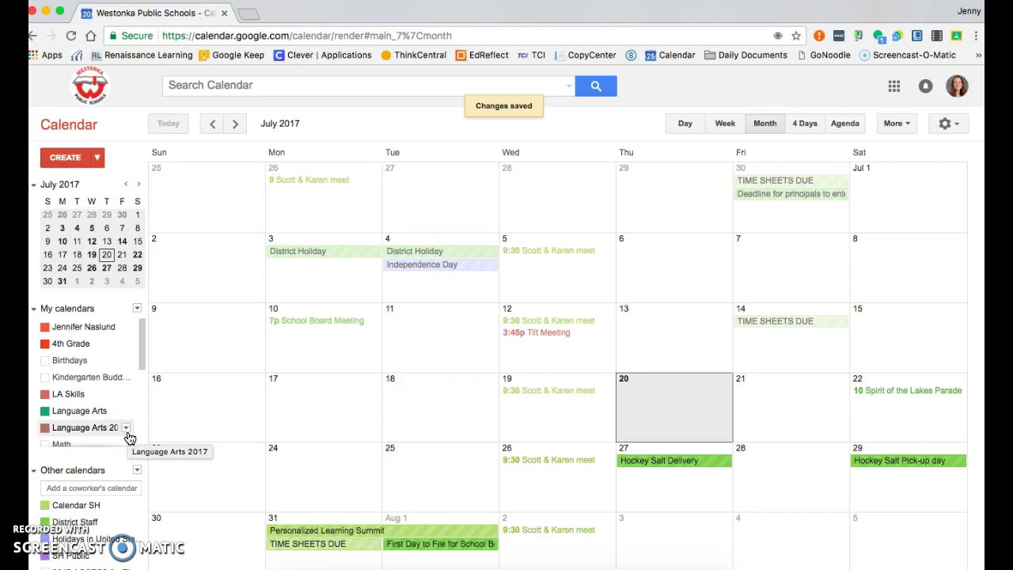
# - Start an event on Thursday, July 20 in the Language Arts 2017 calendar, title it Team Meeting, and open its full details
pyautogui.click(674, 405)
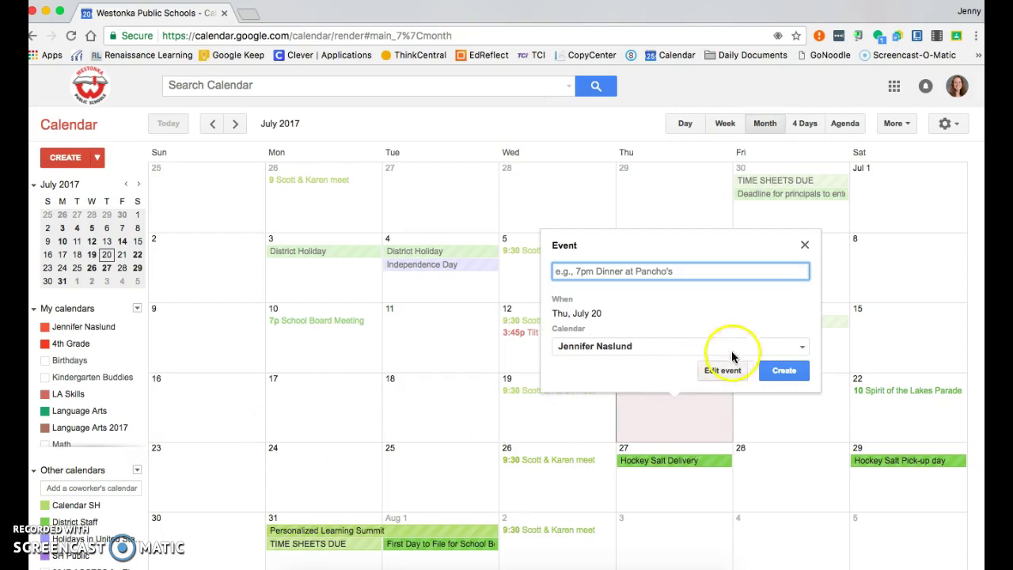
pyautogui.click(801, 347)
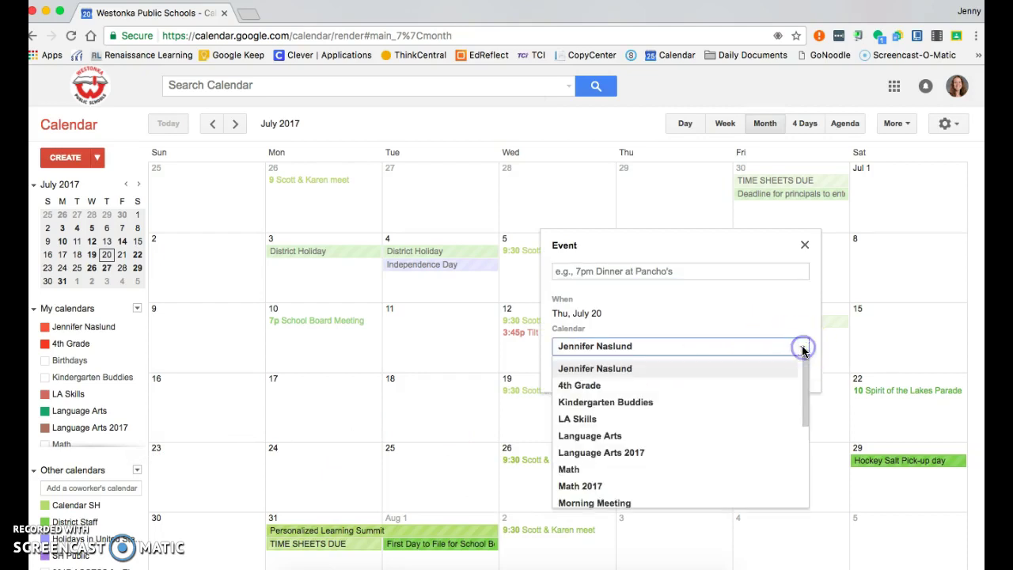
pyautogui.click(630, 457)
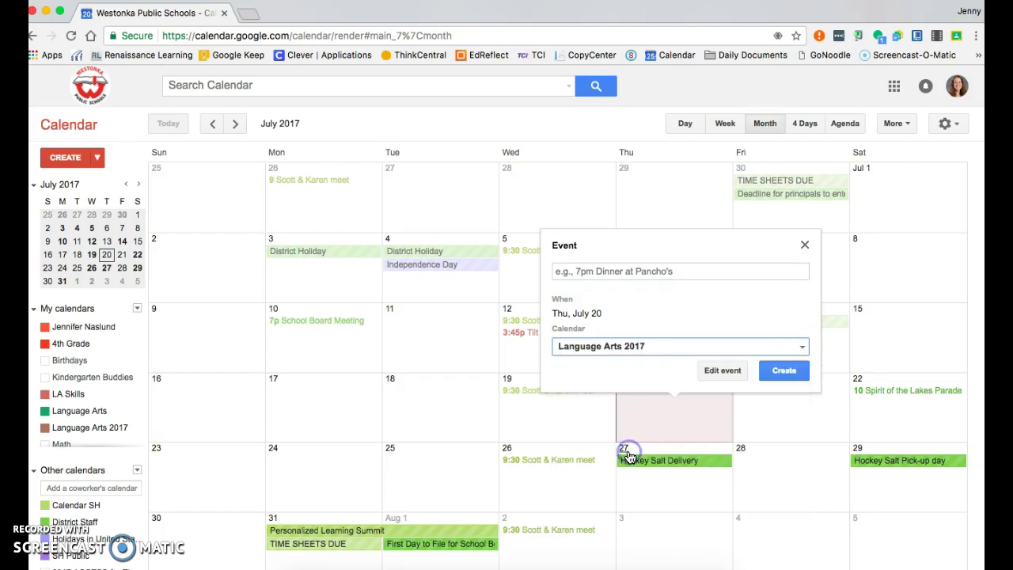
pyautogui.click(635, 270)
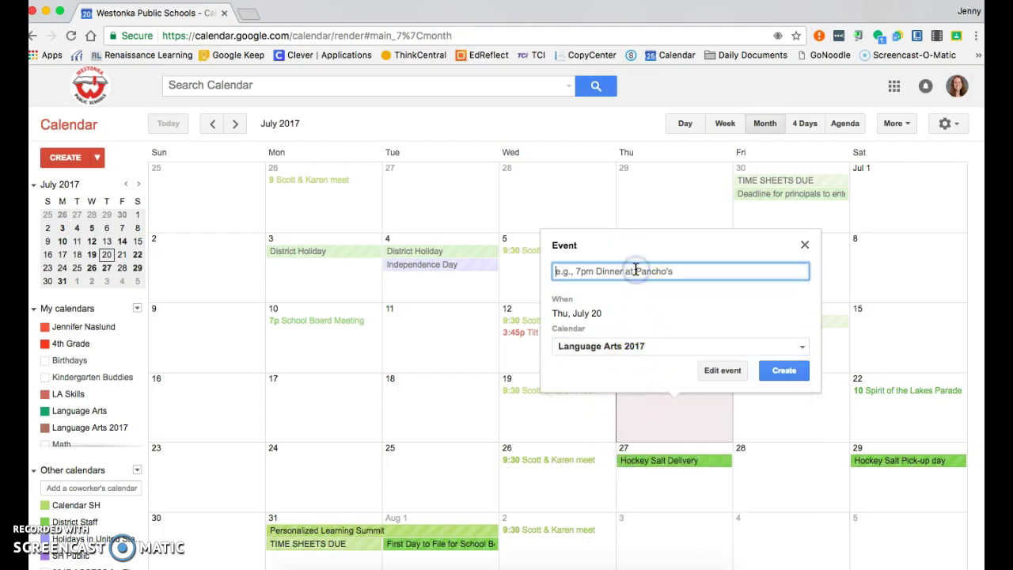
pyautogui.write('Team Meeting')
pyautogui.click(635, 281)
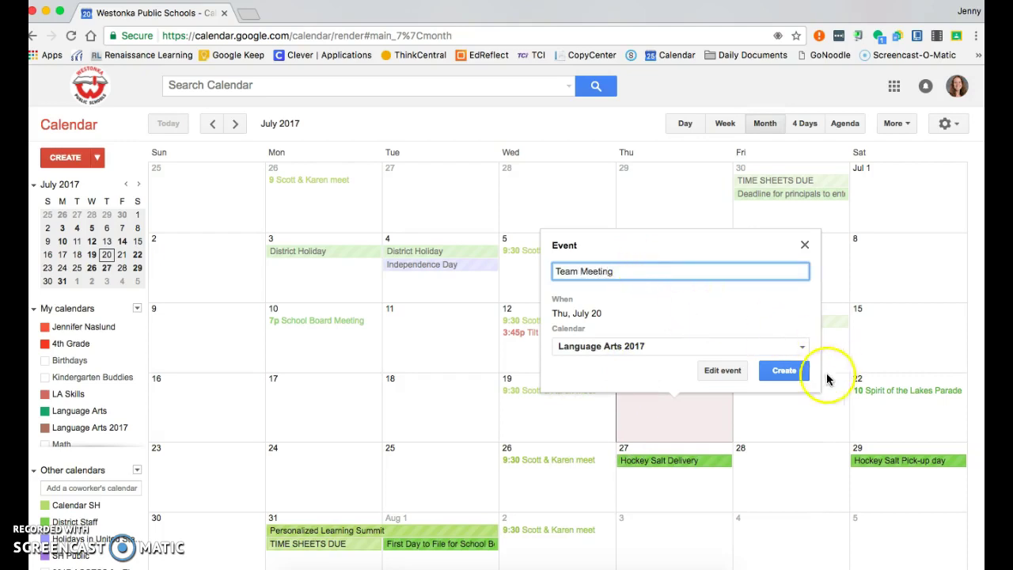
pyautogui.click(721, 370)
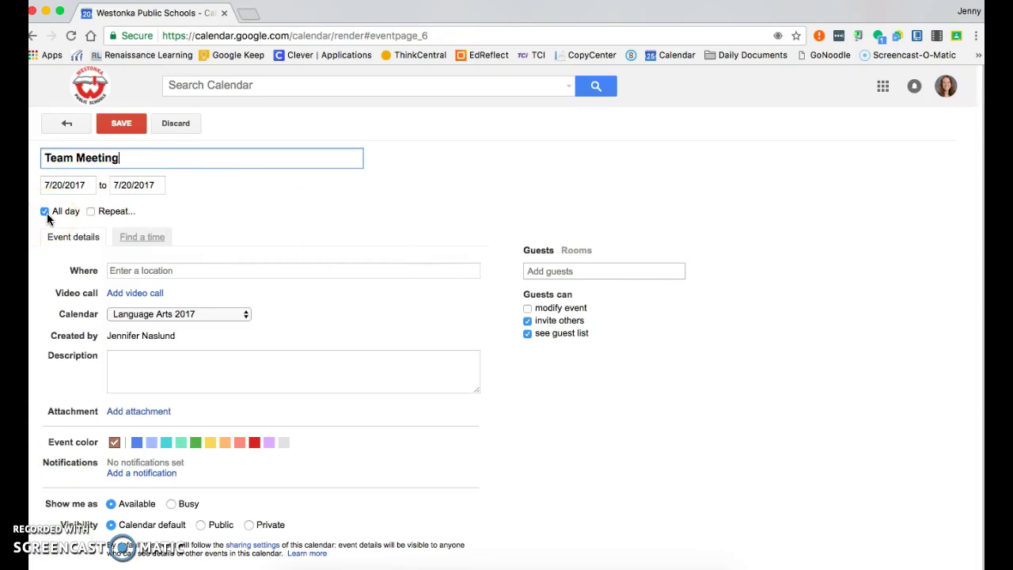
# - Turn off All day for the Team Meeting and set its time from 10:30am to 12:00pm
pyautogui.click(45, 212)
pyautogui.click(45, 212)
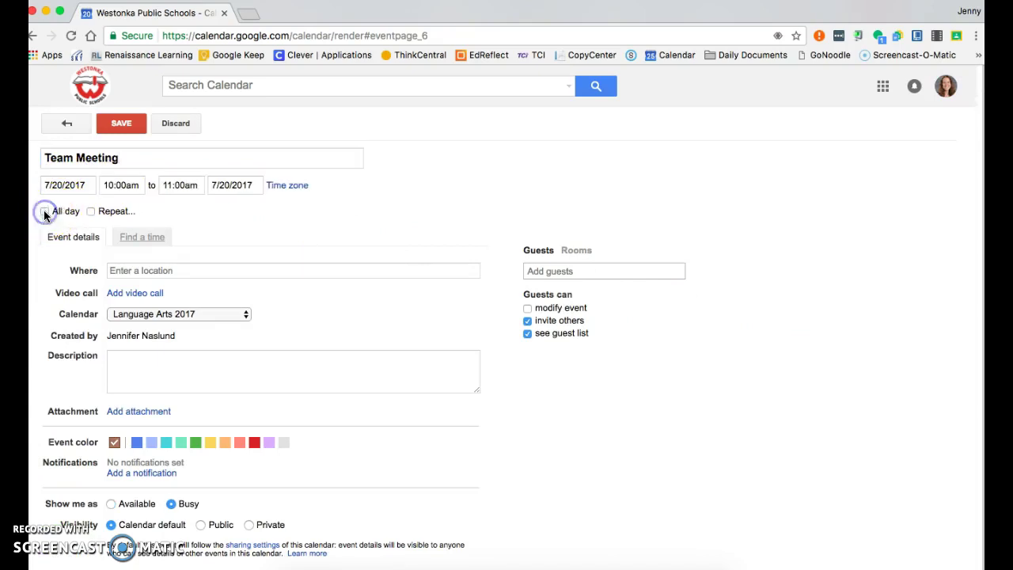
pyautogui.click(123, 184)
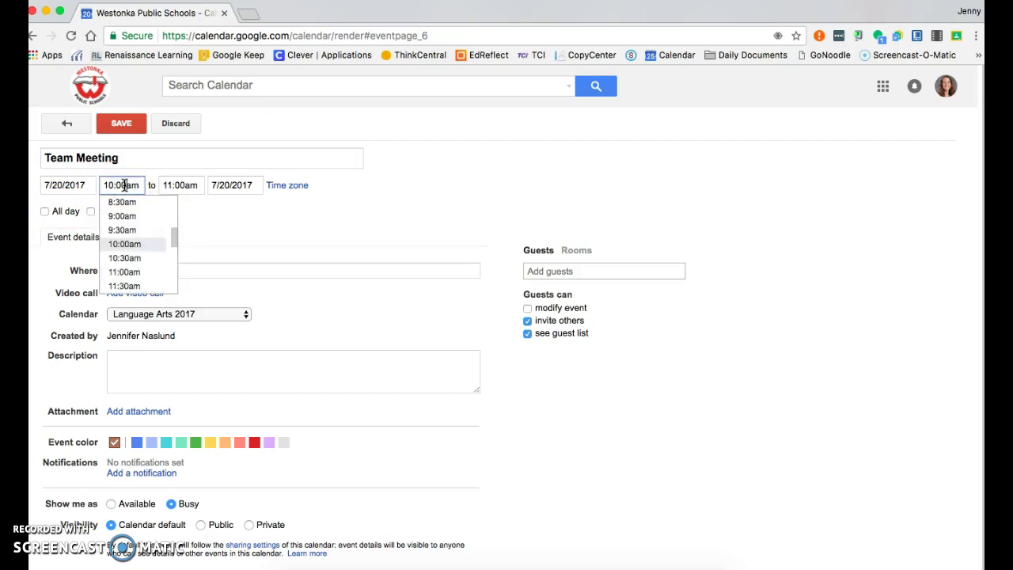
pyautogui.click(127, 258)
pyautogui.click(188, 184)
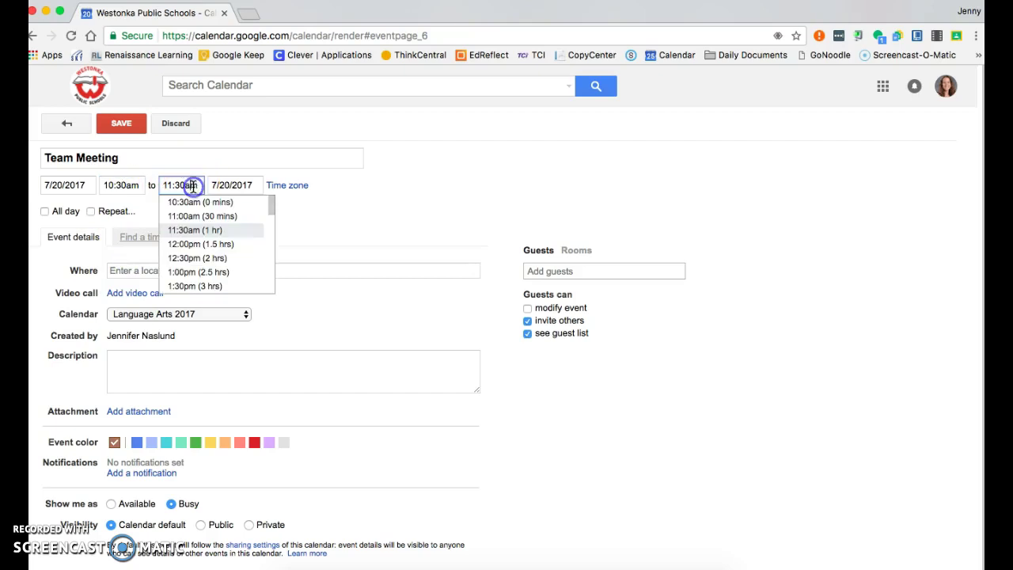
pyautogui.click(190, 254)
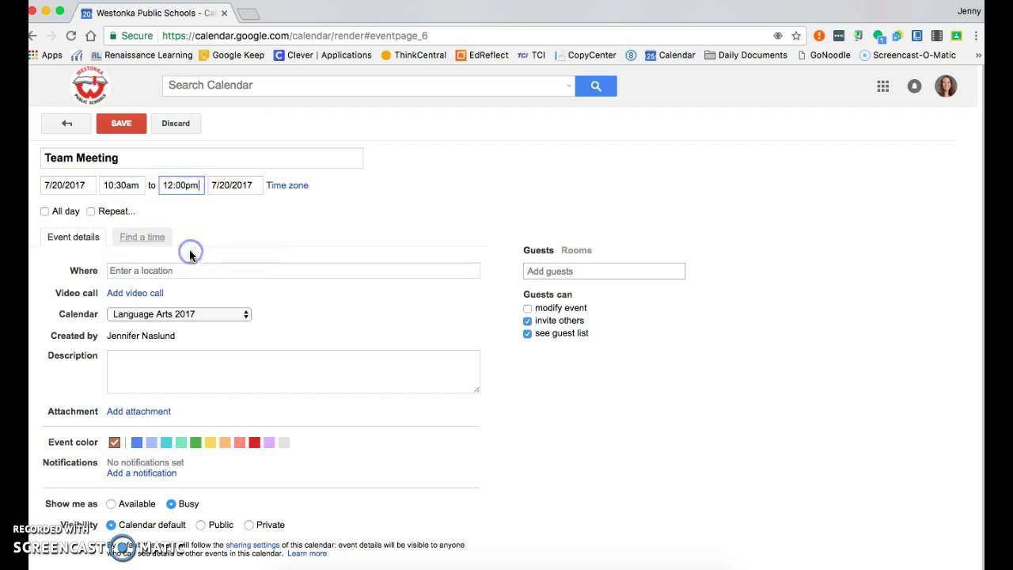
# - Set the Team Meeting to repeat weekly on Thursday with no end date
pyautogui.click(91, 212)
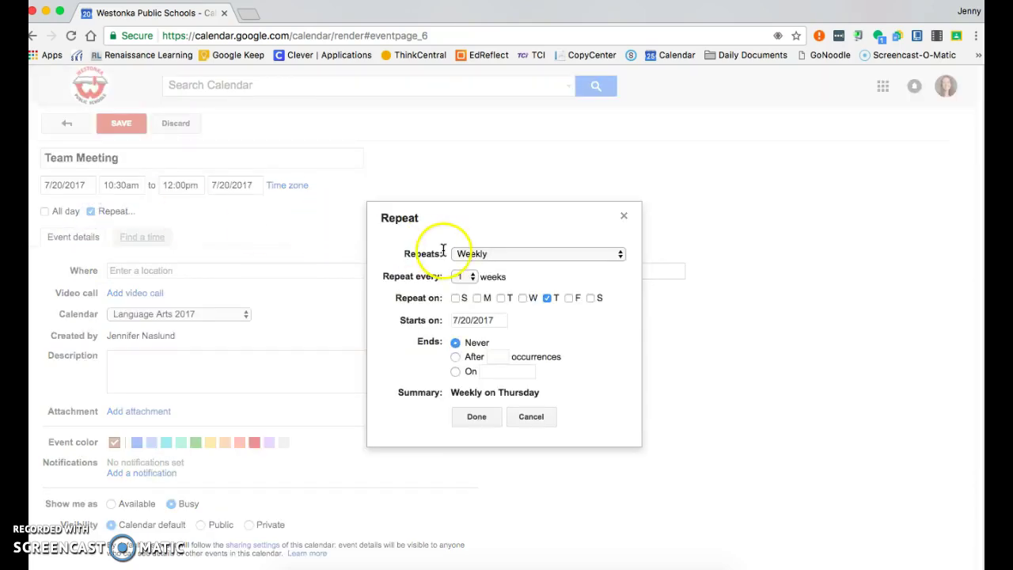
pyautogui.click(470, 254)
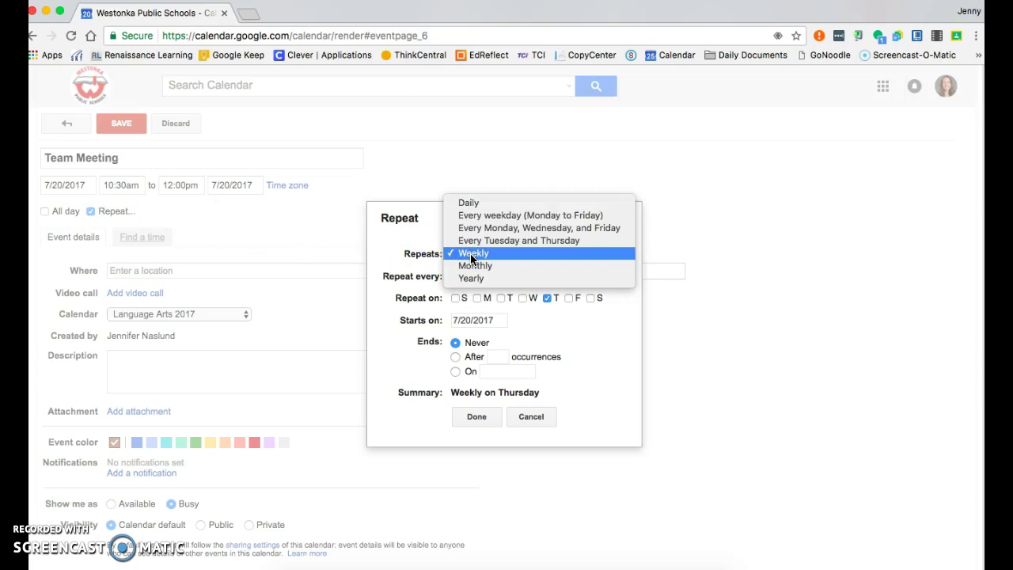
pyautogui.click(473, 254)
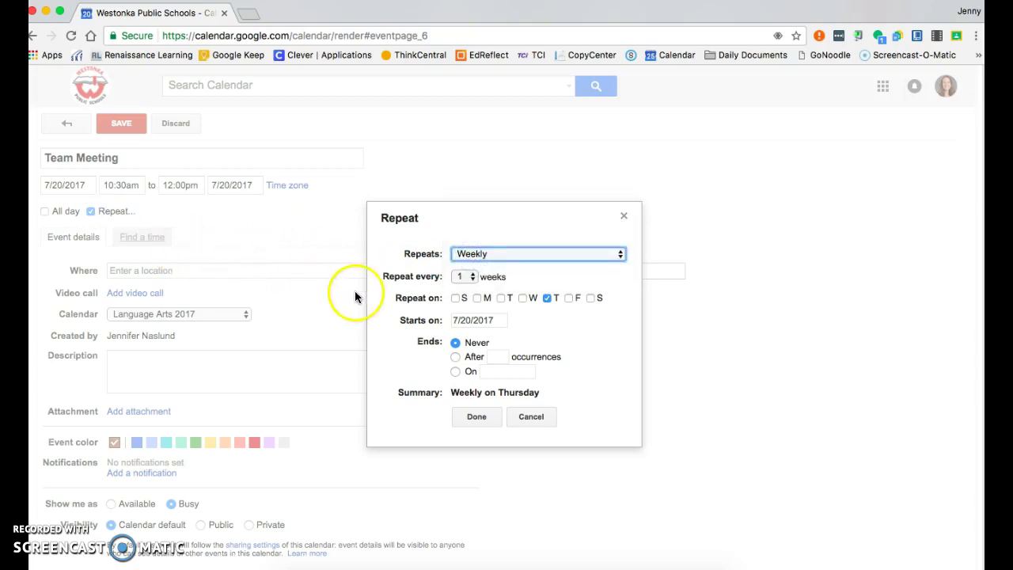
pyautogui.click(492, 418)
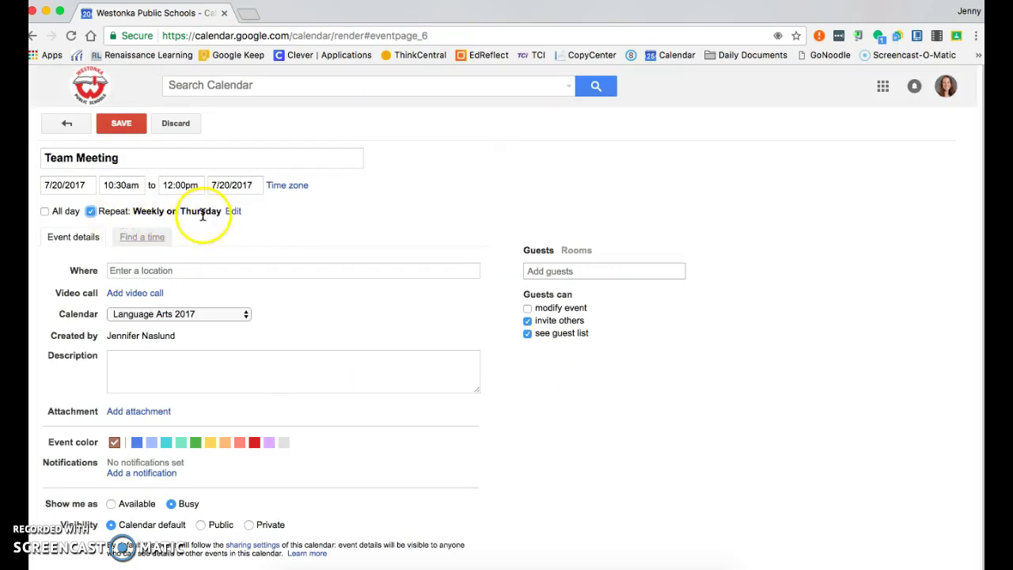
# - Review the meeting's repeat settings without changing them and turn the repetition off
pyautogui.click(230, 214)
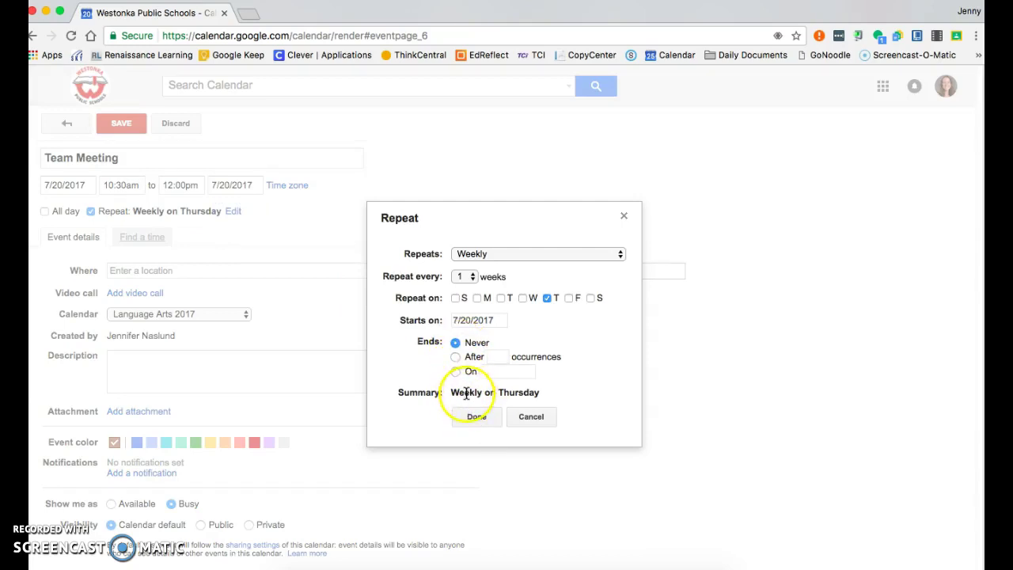
pyautogui.click(522, 415)
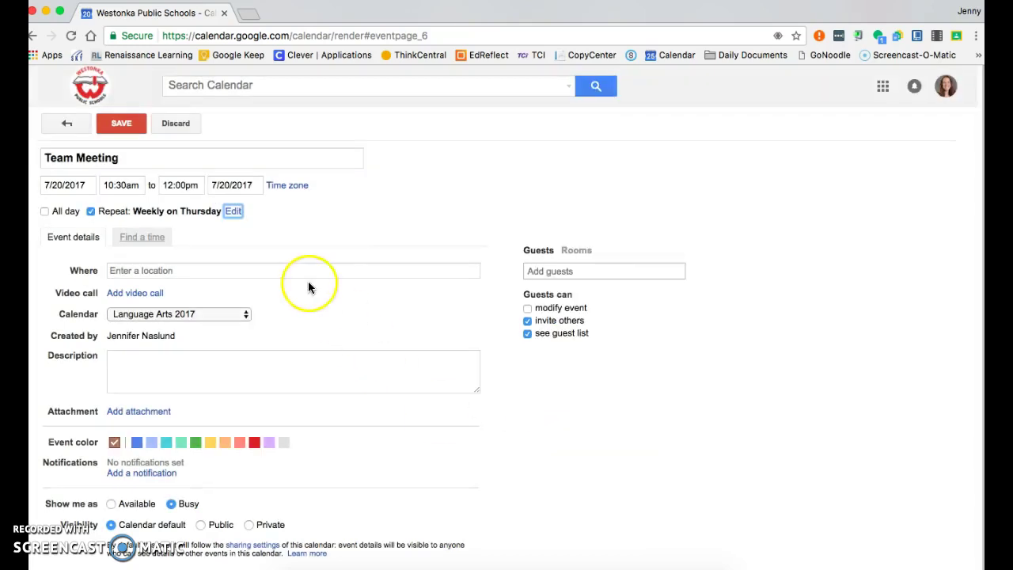
pyautogui.click(90, 212)
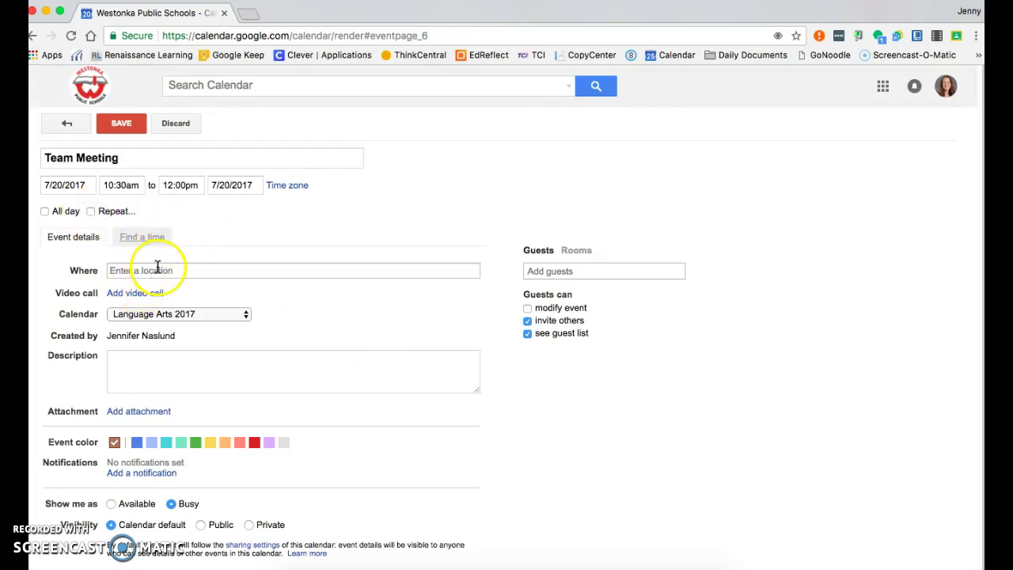
# - Leave the description and attachment empty and set the Team Meeting's event color to green
pyautogui.scroll(-1, 181, 379)
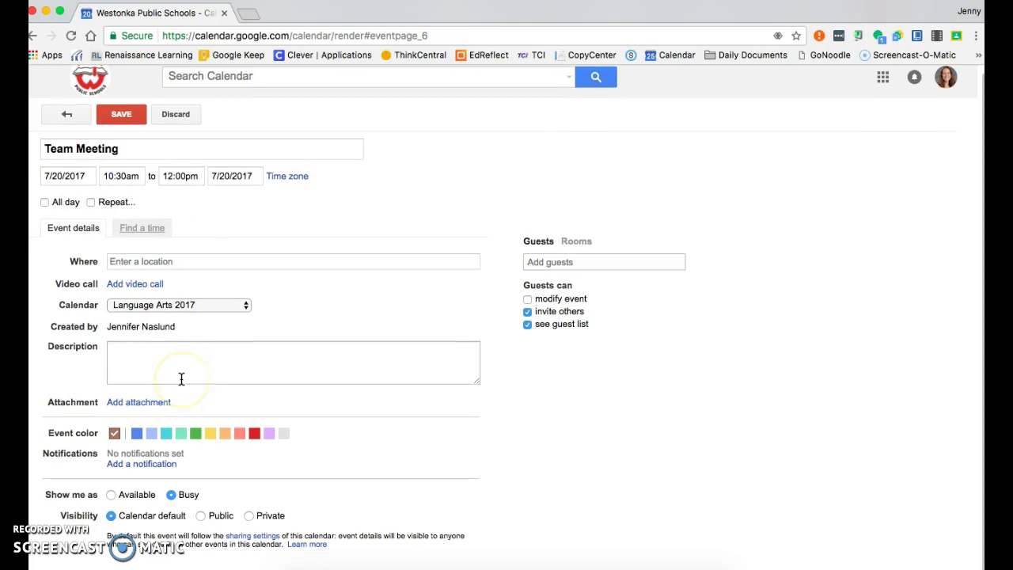
pyautogui.click(161, 362)
pyautogui.click(161, 362)
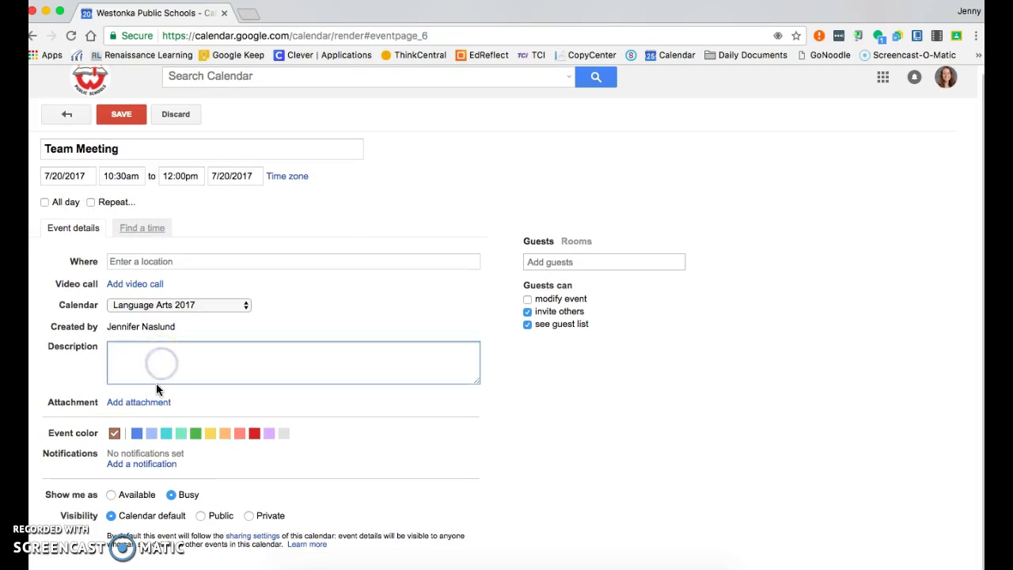
pyautogui.click(147, 402)
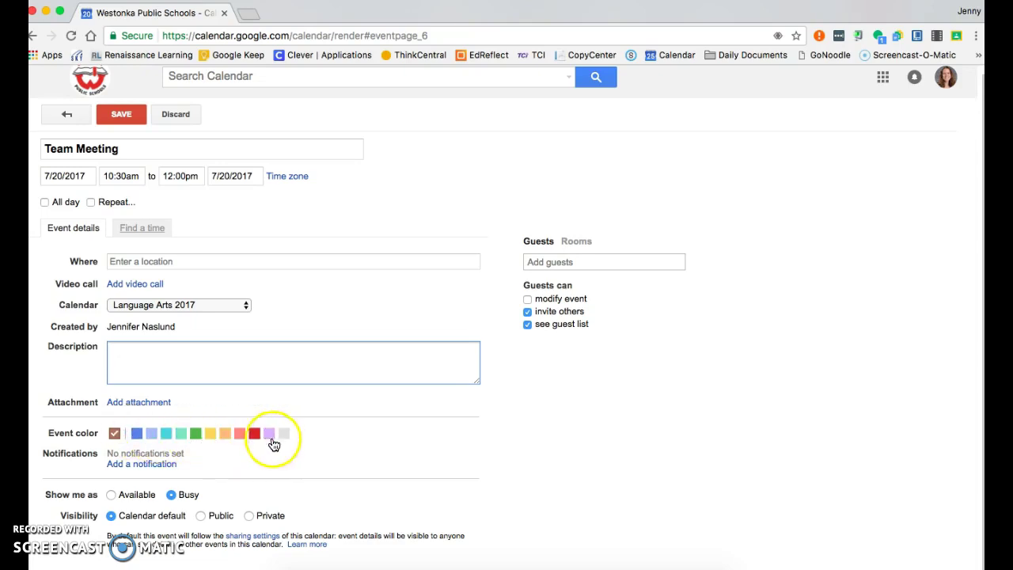
pyautogui.click(197, 435)
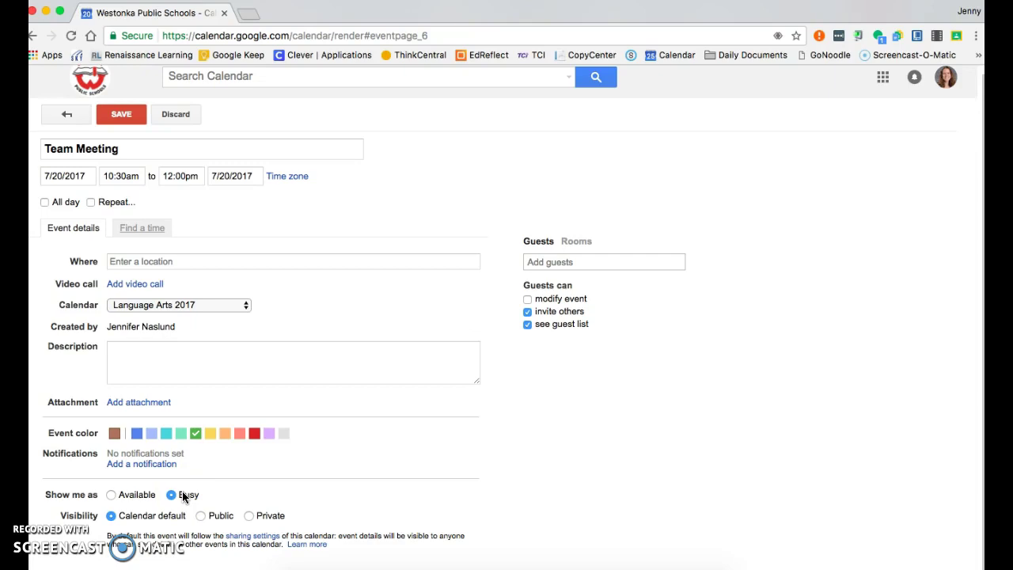
# - Save the new Team Meeting event to the Language Arts 2017 calendar
pyautogui.scroll(1, 183, 495)
pyautogui.click(184, 139)
pyautogui.click(126, 124)
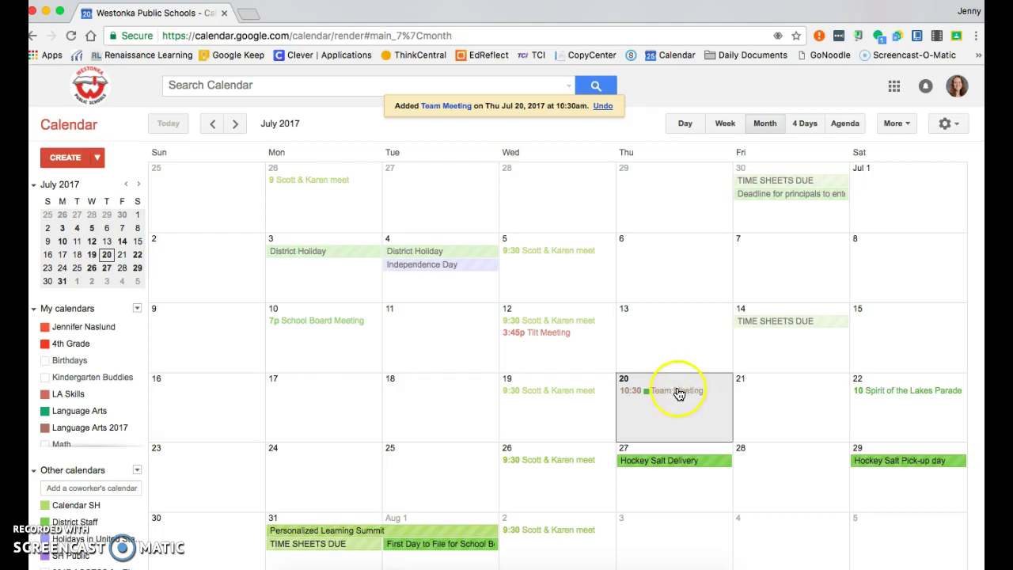
pyautogui.click(766, 389)
pyautogui.click(690, 402)
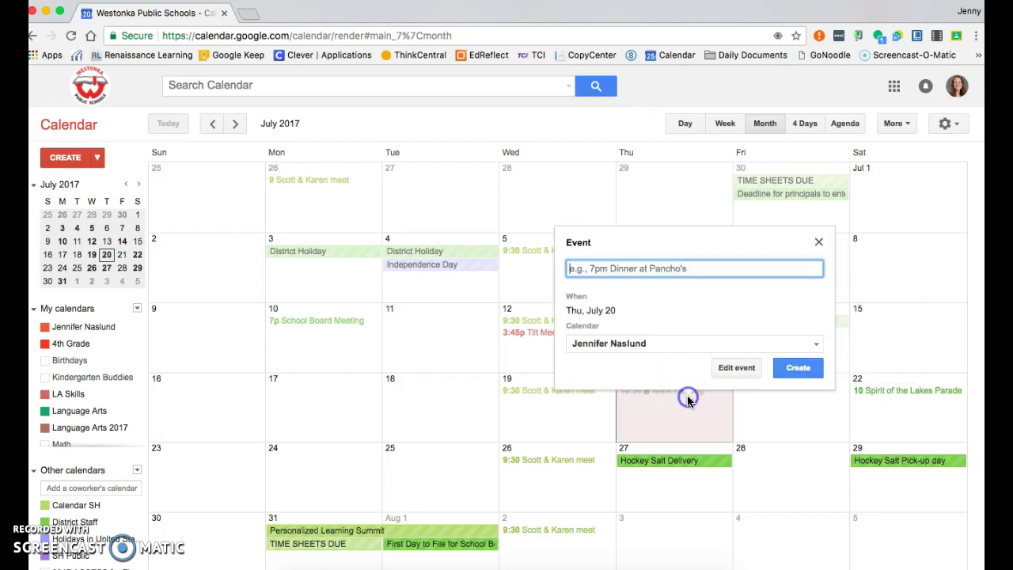
pyautogui.click(819, 244)
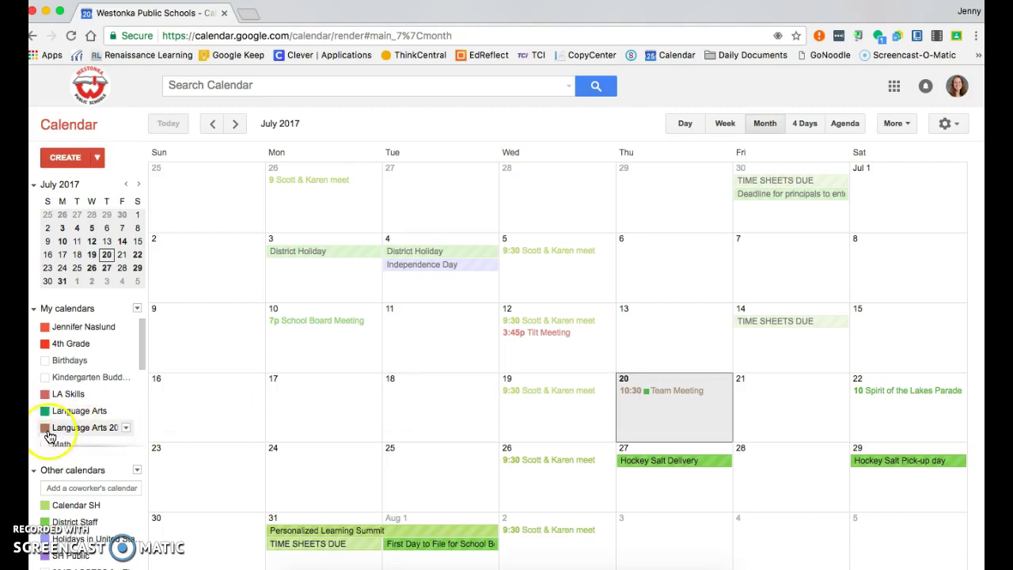
# - Open the July 20 Team Meeting for editing and add a notification 1 day before it
pyautogui.click(672, 390)
pyautogui.click(783, 360)
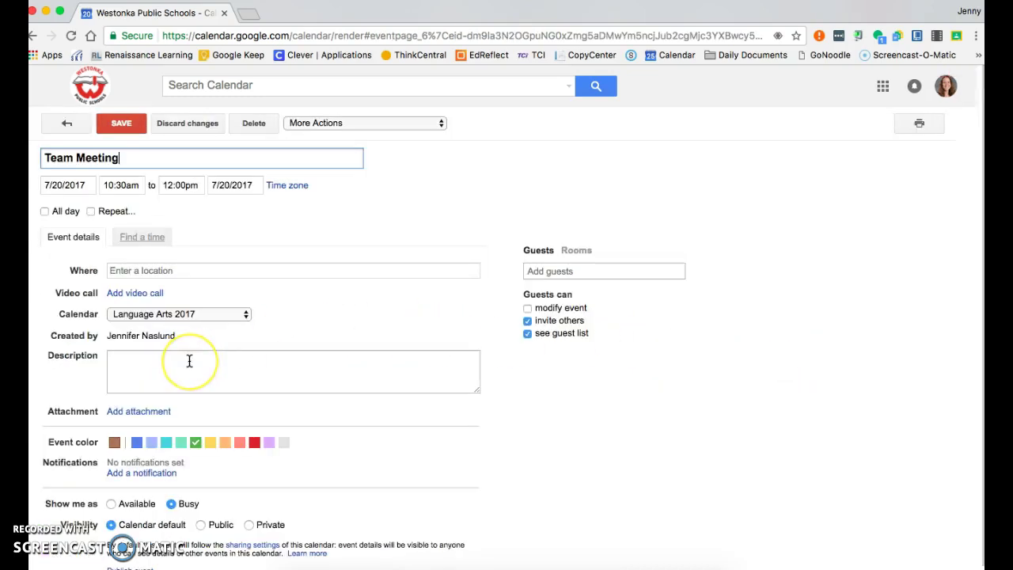
pyautogui.scroll(-1, 189, 361)
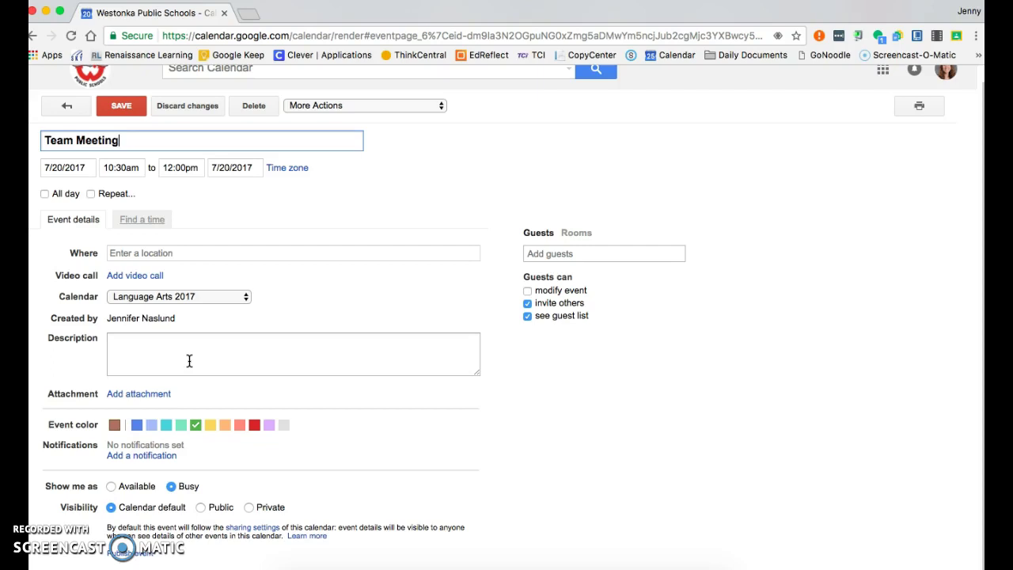
pyautogui.click(136, 456)
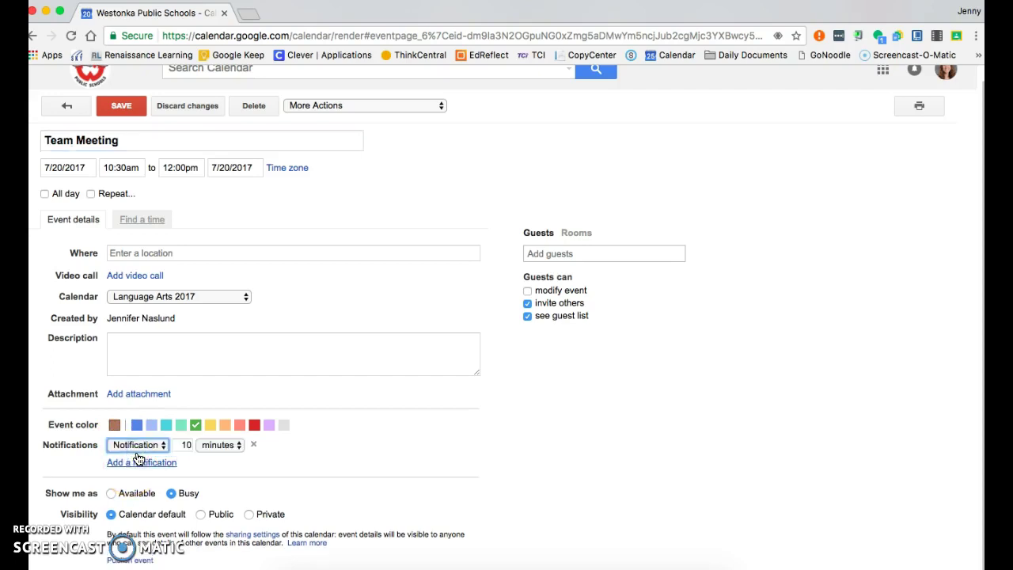
pyautogui.click(154, 447)
pyautogui.click(202, 446)
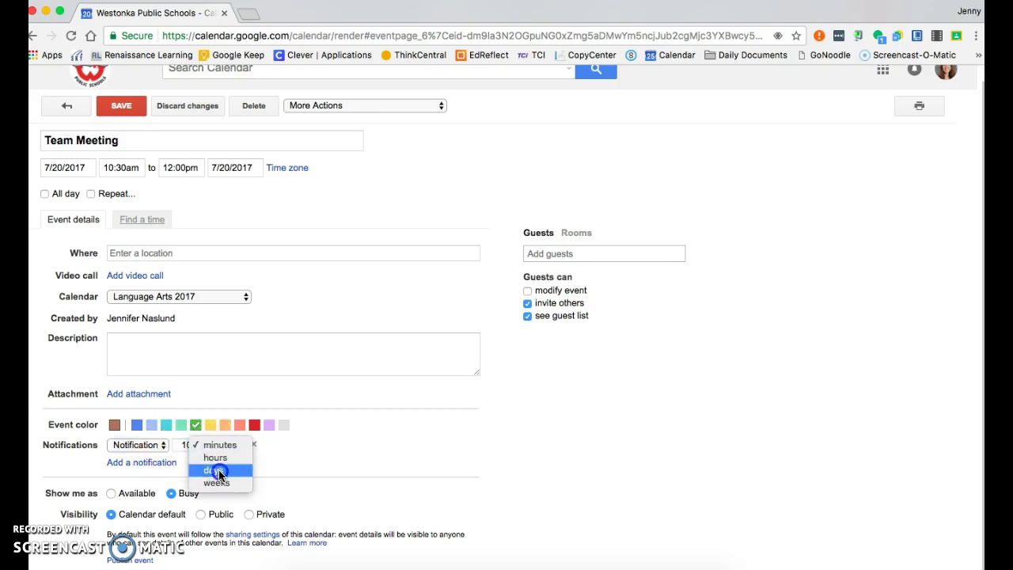
pyautogui.click(220, 470)
pyautogui.click(189, 447)
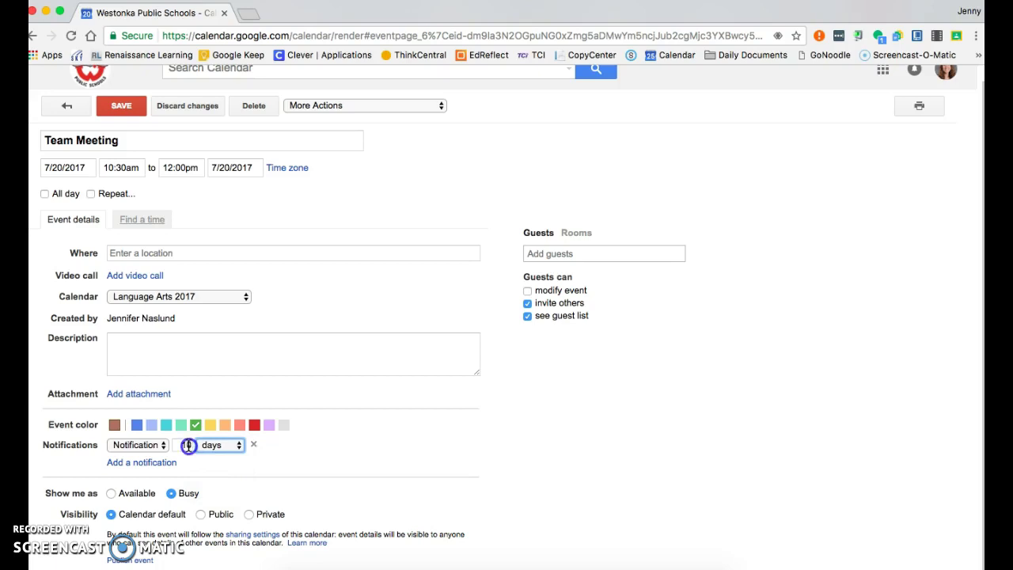
pyautogui.press('BackSpace')
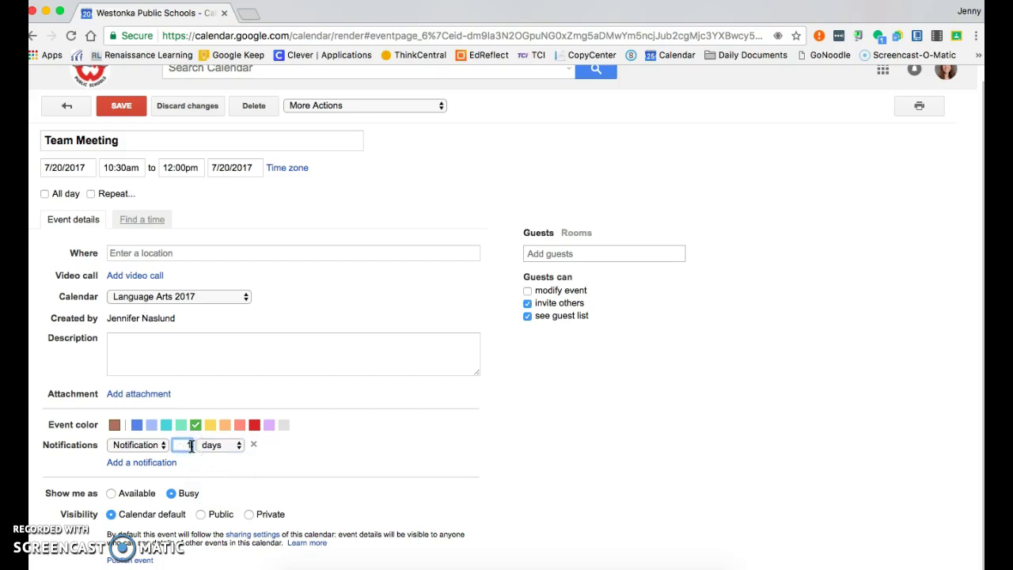
# - Add a second notification to the Team Meeting, set to 30 minutes before
pyautogui.click(165, 470)
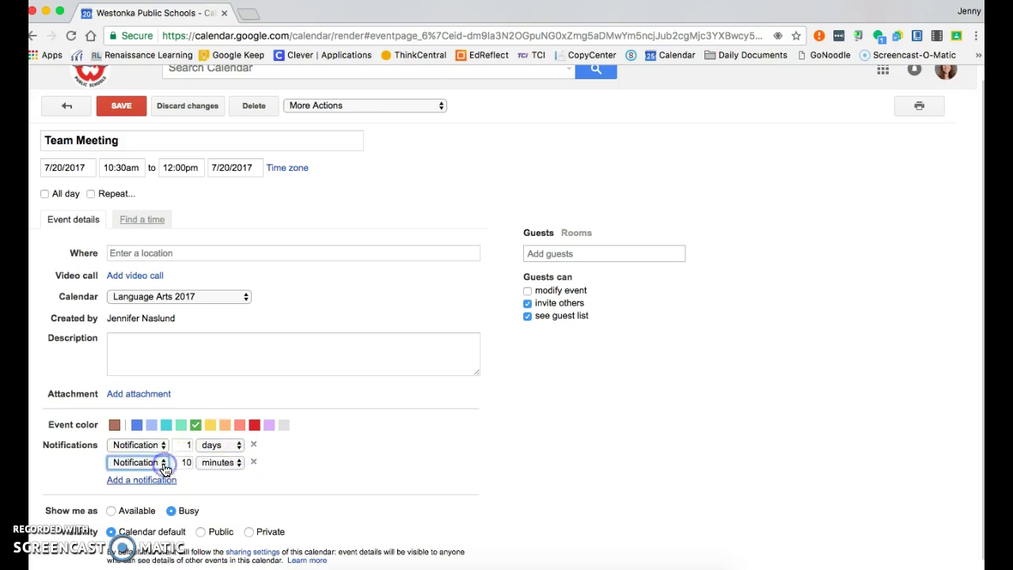
pyautogui.click(192, 462)
pyautogui.write('30')
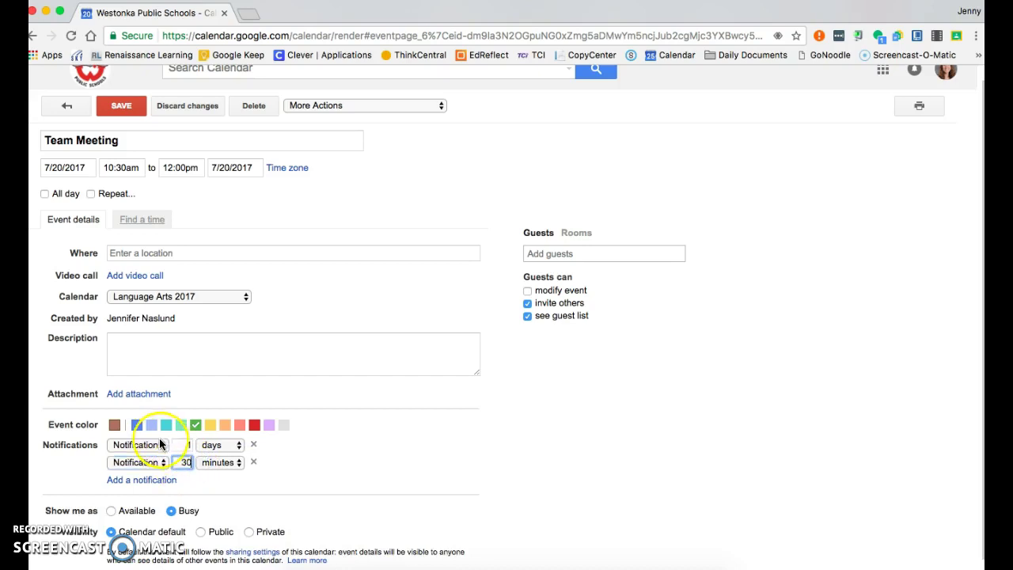
# - Keep Notification as the first reminder's type and save the changes to the Team Meeting
pyautogui.click(136, 445)
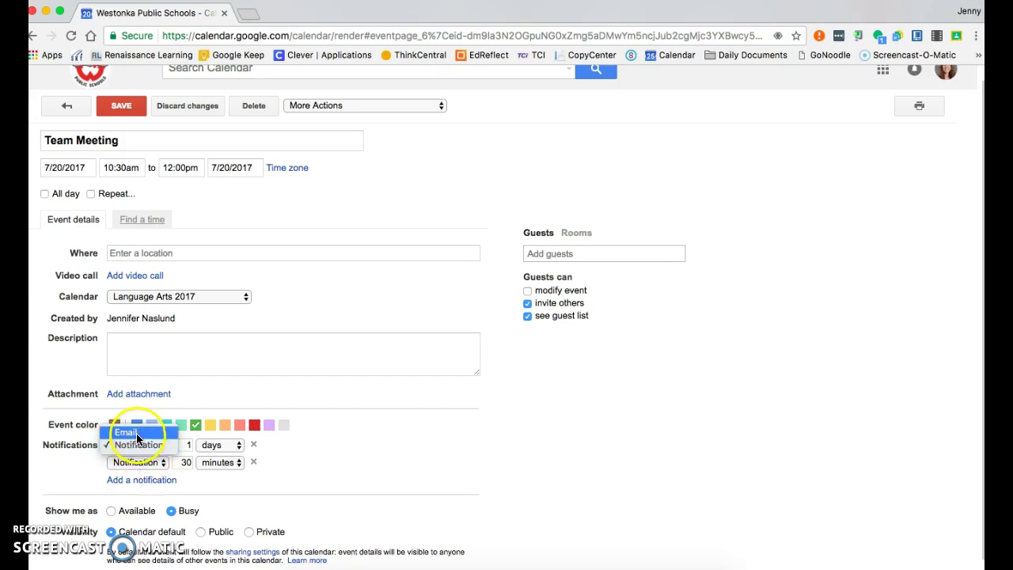
pyautogui.click(140, 445)
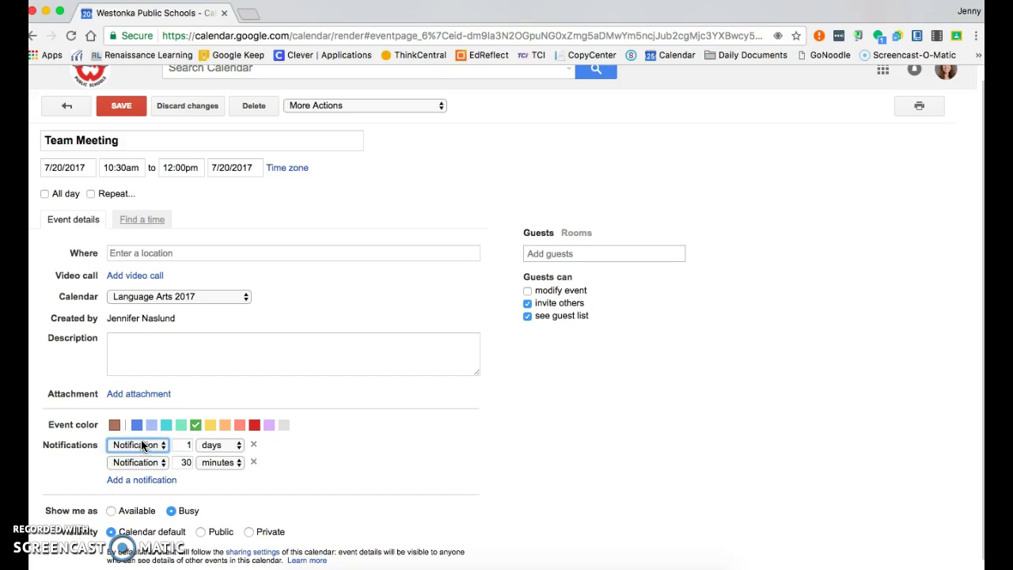
pyautogui.scroll(2, 344, 455)
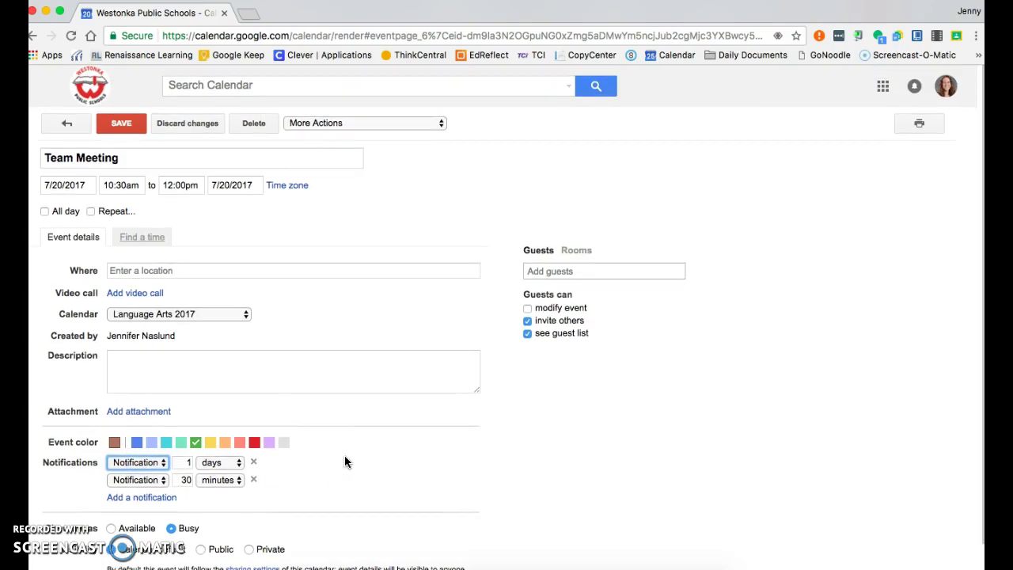
pyautogui.click(139, 137)
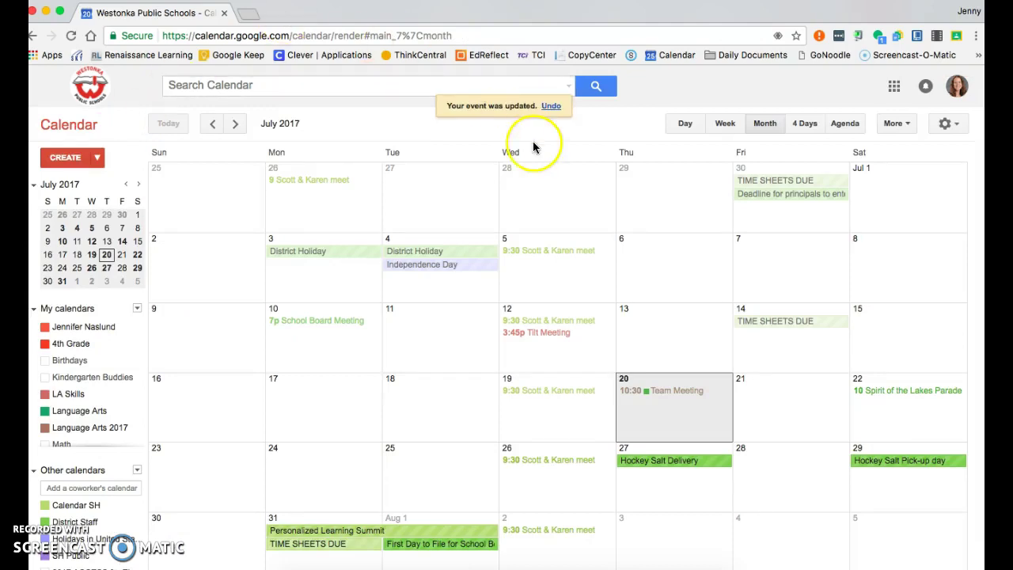
# - Look through the calendar in Day, Week, Month, 4 Days and Agenda views, finishing back in Month view
pyautogui.click(685, 127)
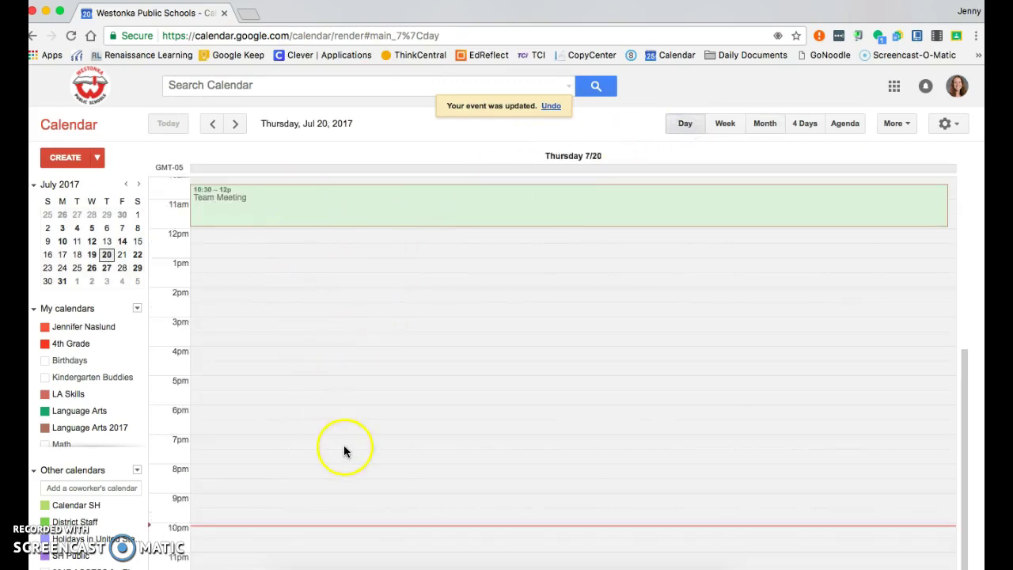
pyautogui.click(726, 127)
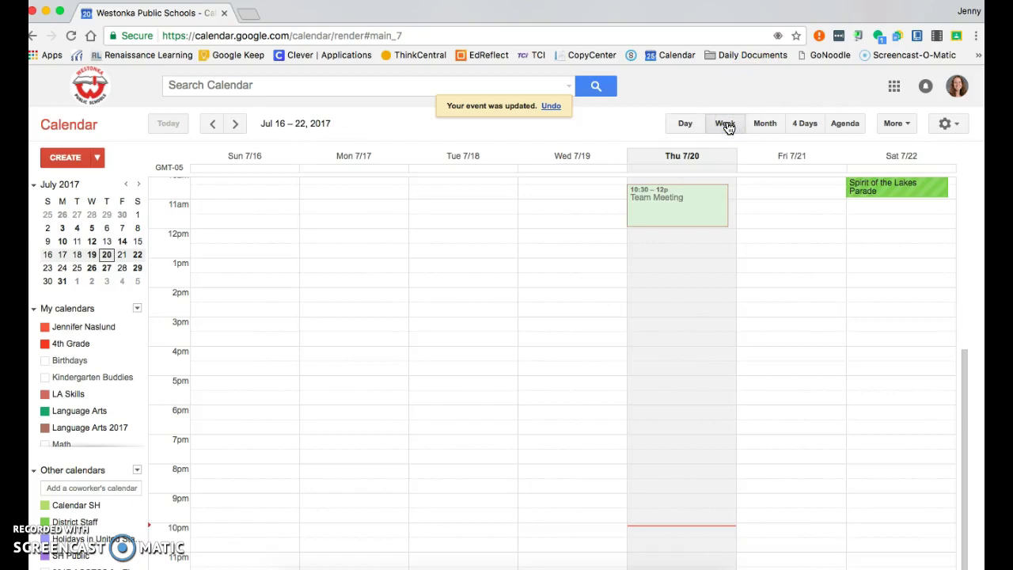
pyautogui.click(765, 124)
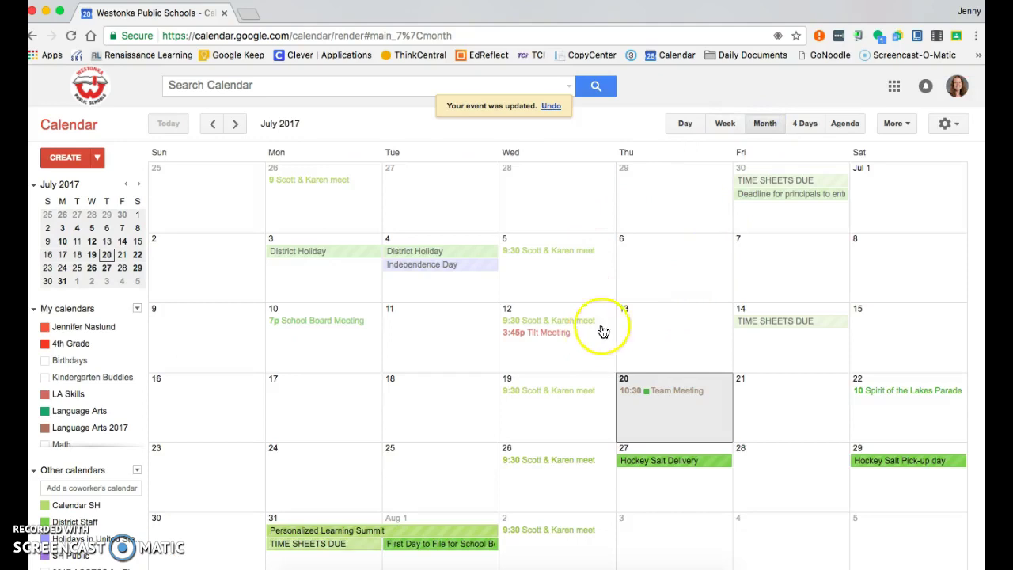
pyautogui.click(804, 124)
pyautogui.click(843, 124)
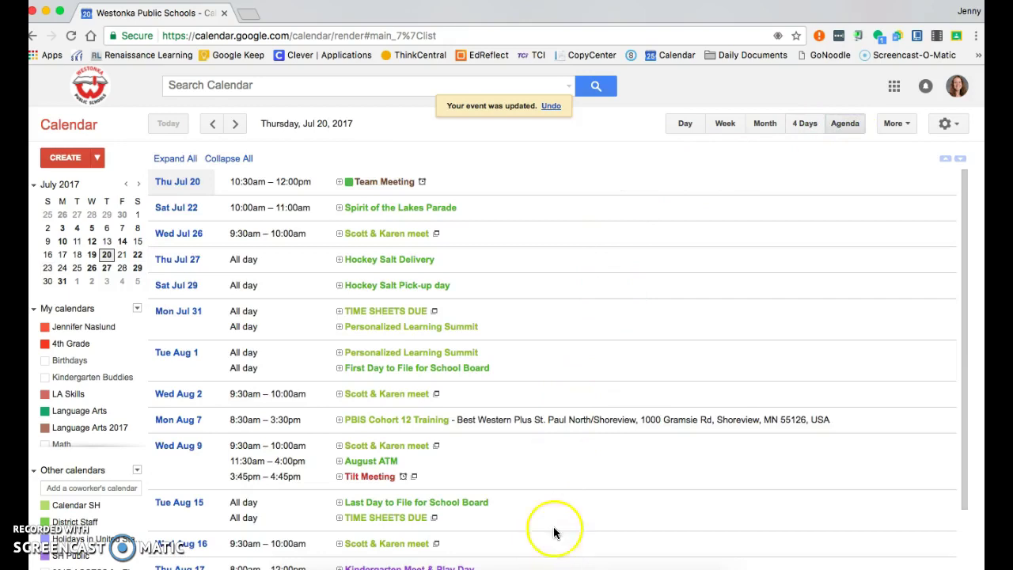
pyautogui.click(763, 125)
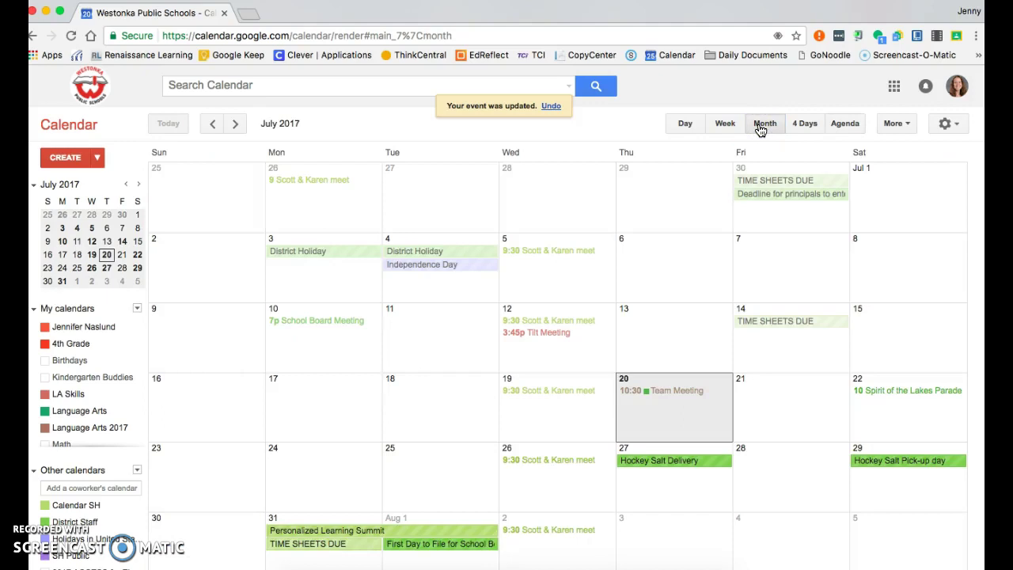
# - Delete the Team Meeting event on Thursday, July 20
pyautogui.click(682, 393)
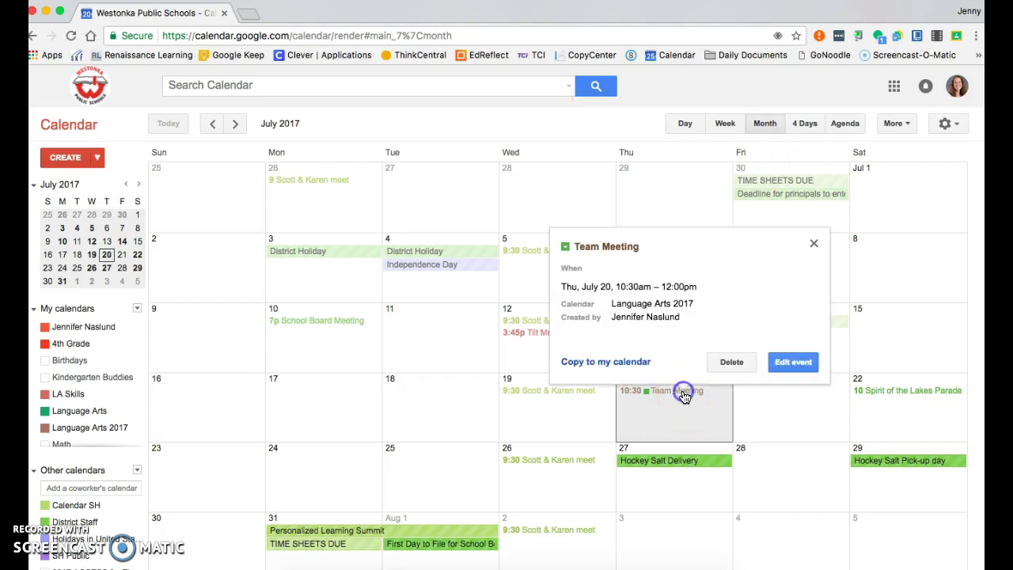
pyautogui.click(730, 361)
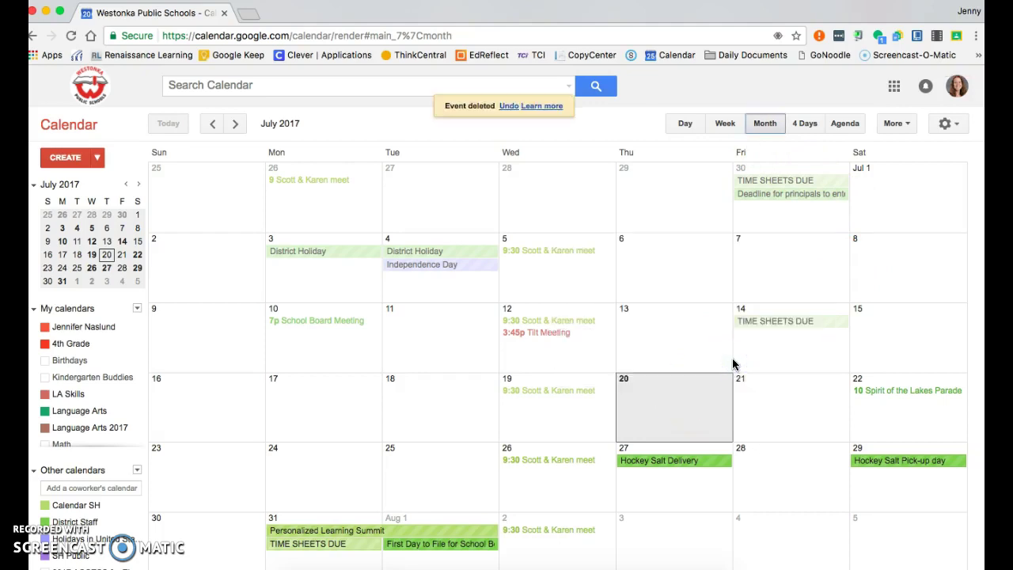